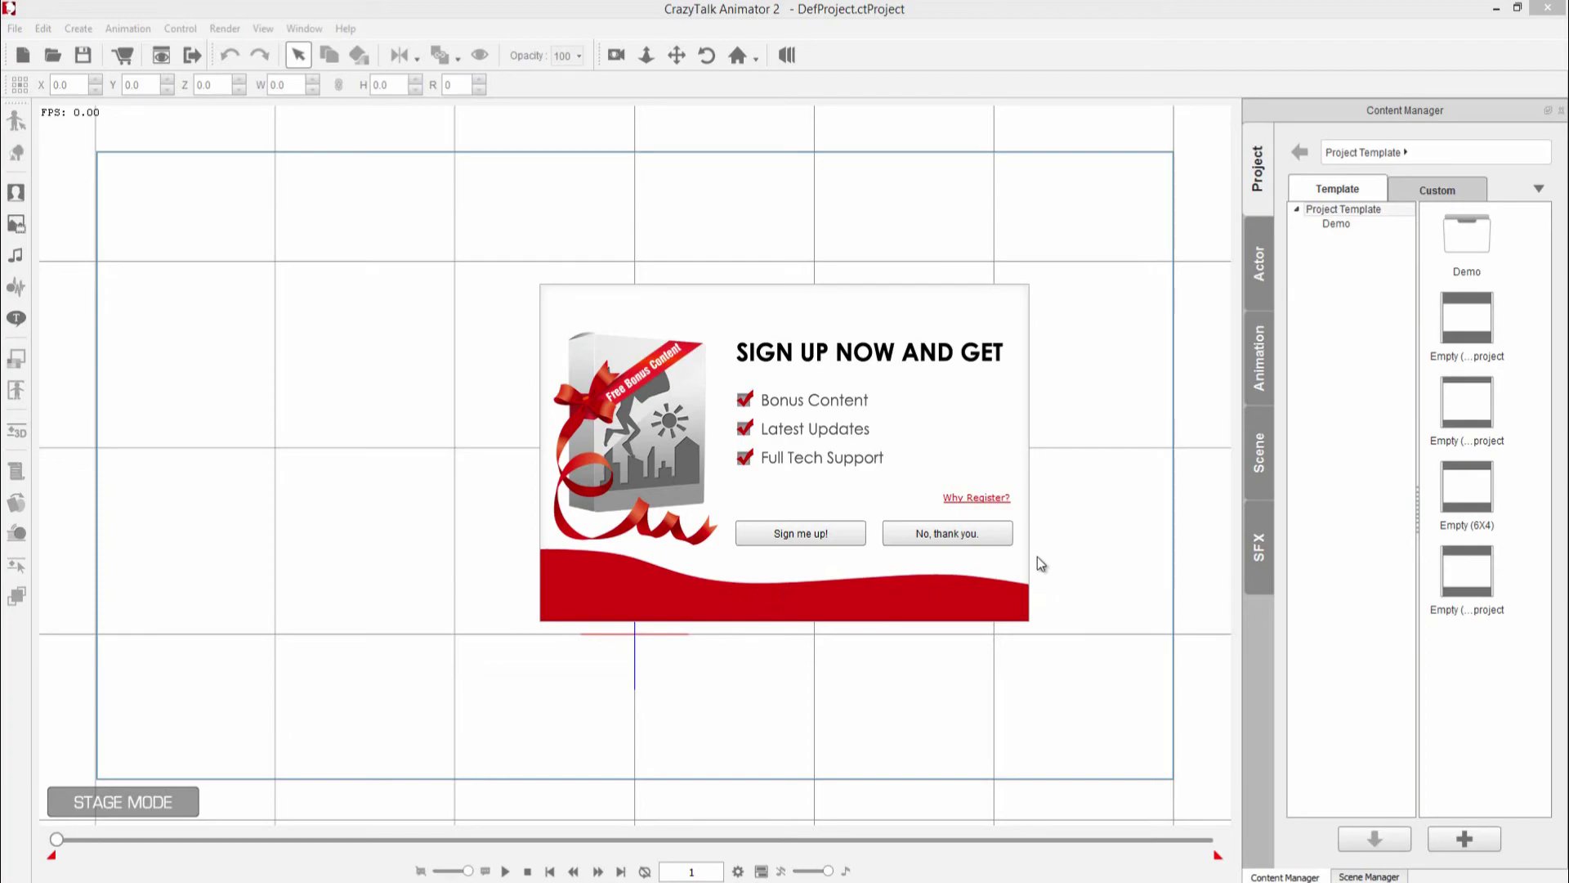
Decline the sign-up offer with 'No, thank you.'
left_click(951, 539)
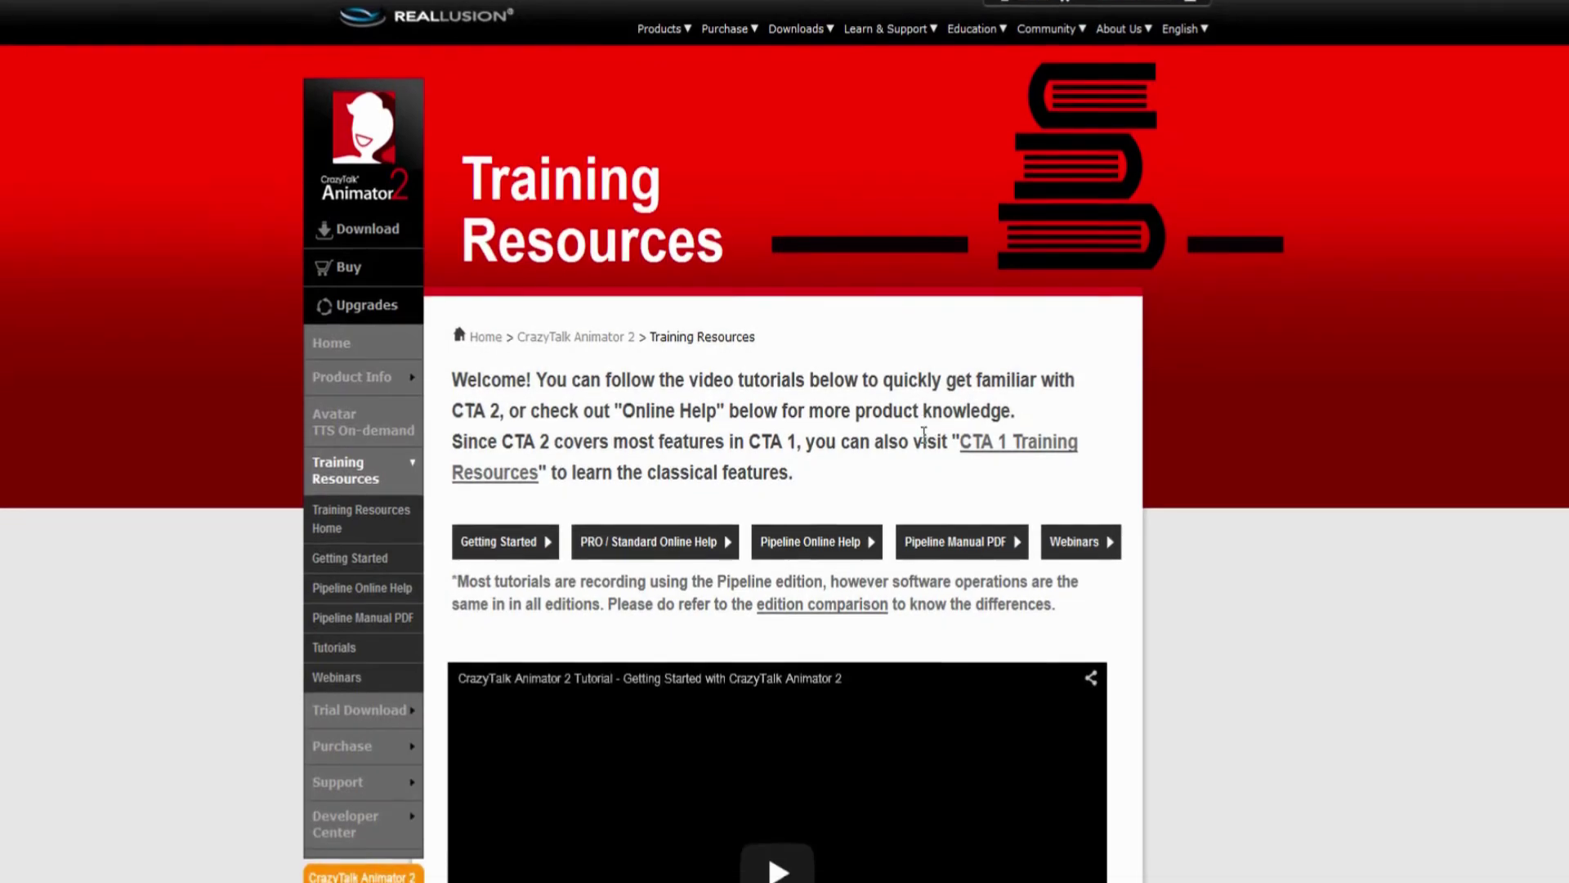
Scroll down through the Training Resources tutorial sections and back up to the top
scroll(1142, 460, "down", 8)
scroll(1142, 460, "down", 12)
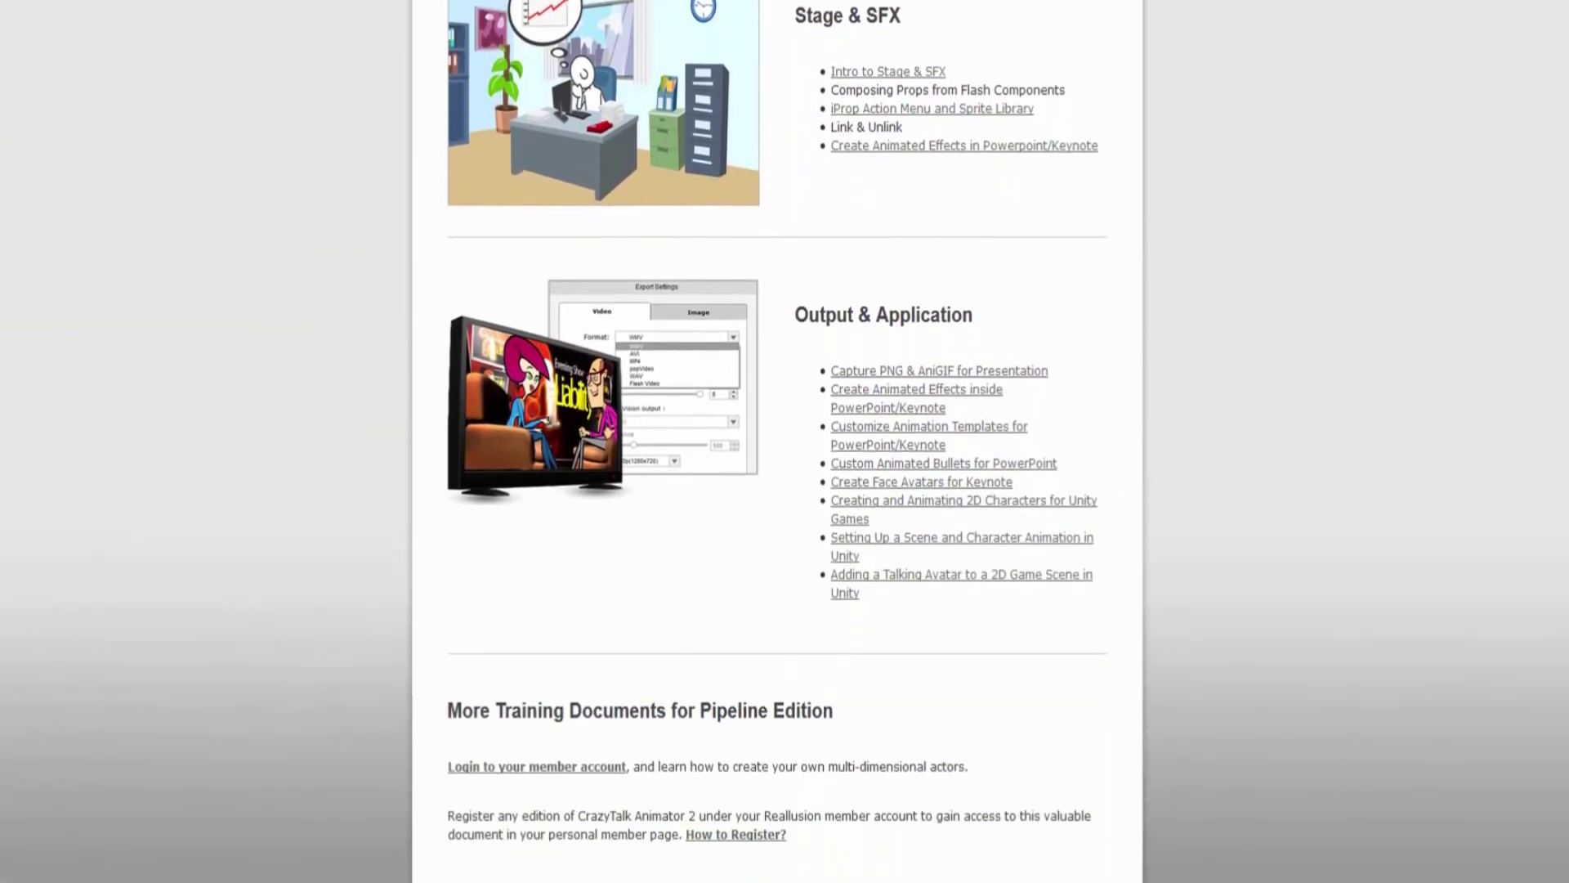
scroll(777, 441, "up", 20)
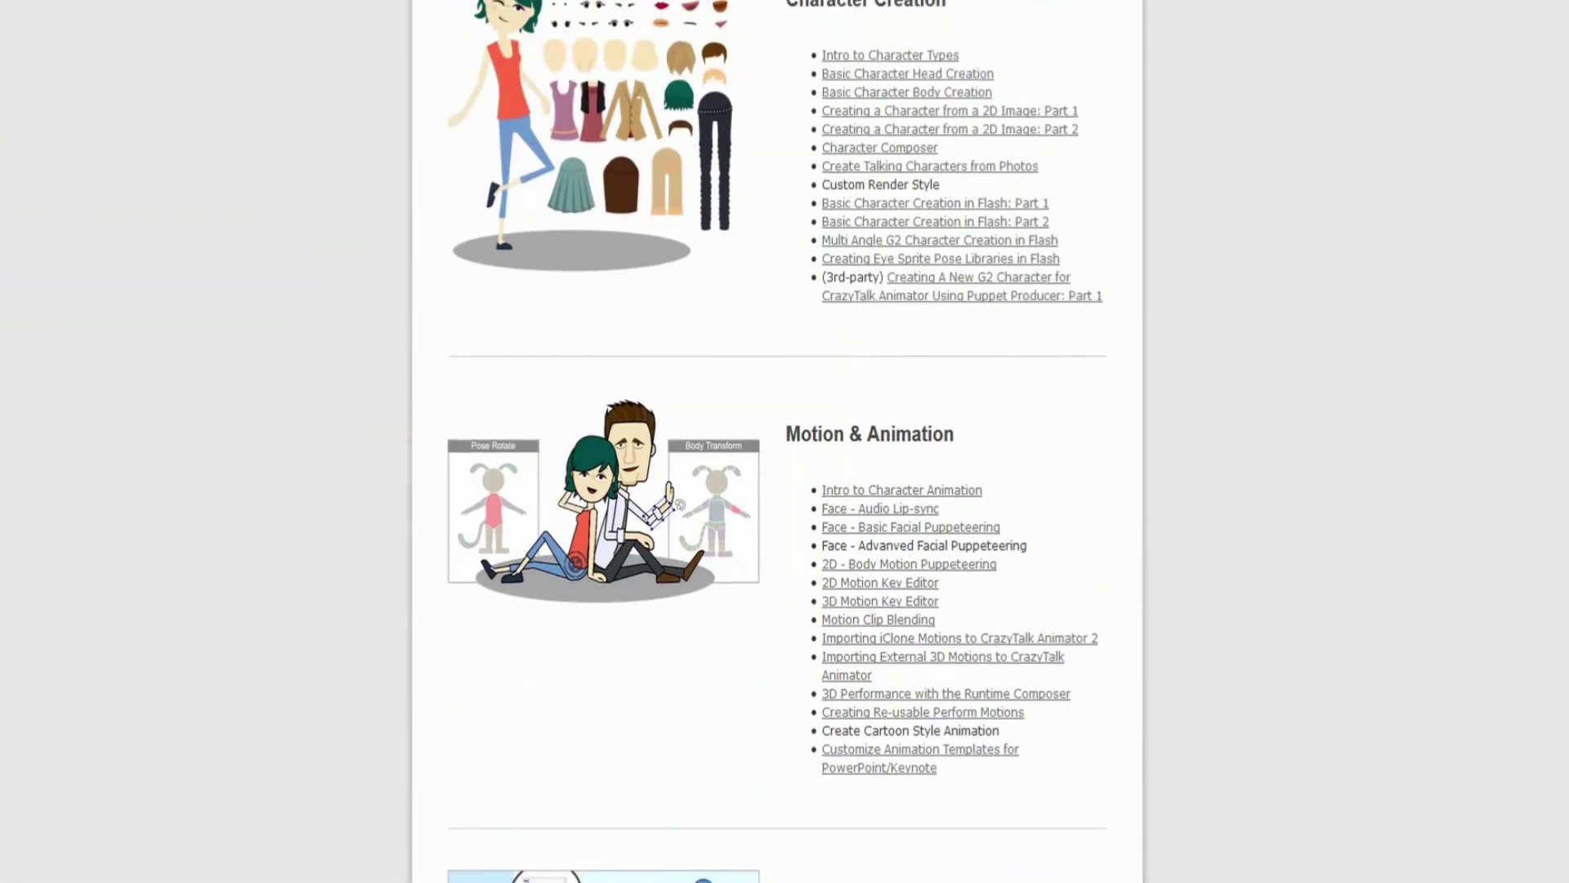
scroll(1429, 546, "up", 2)
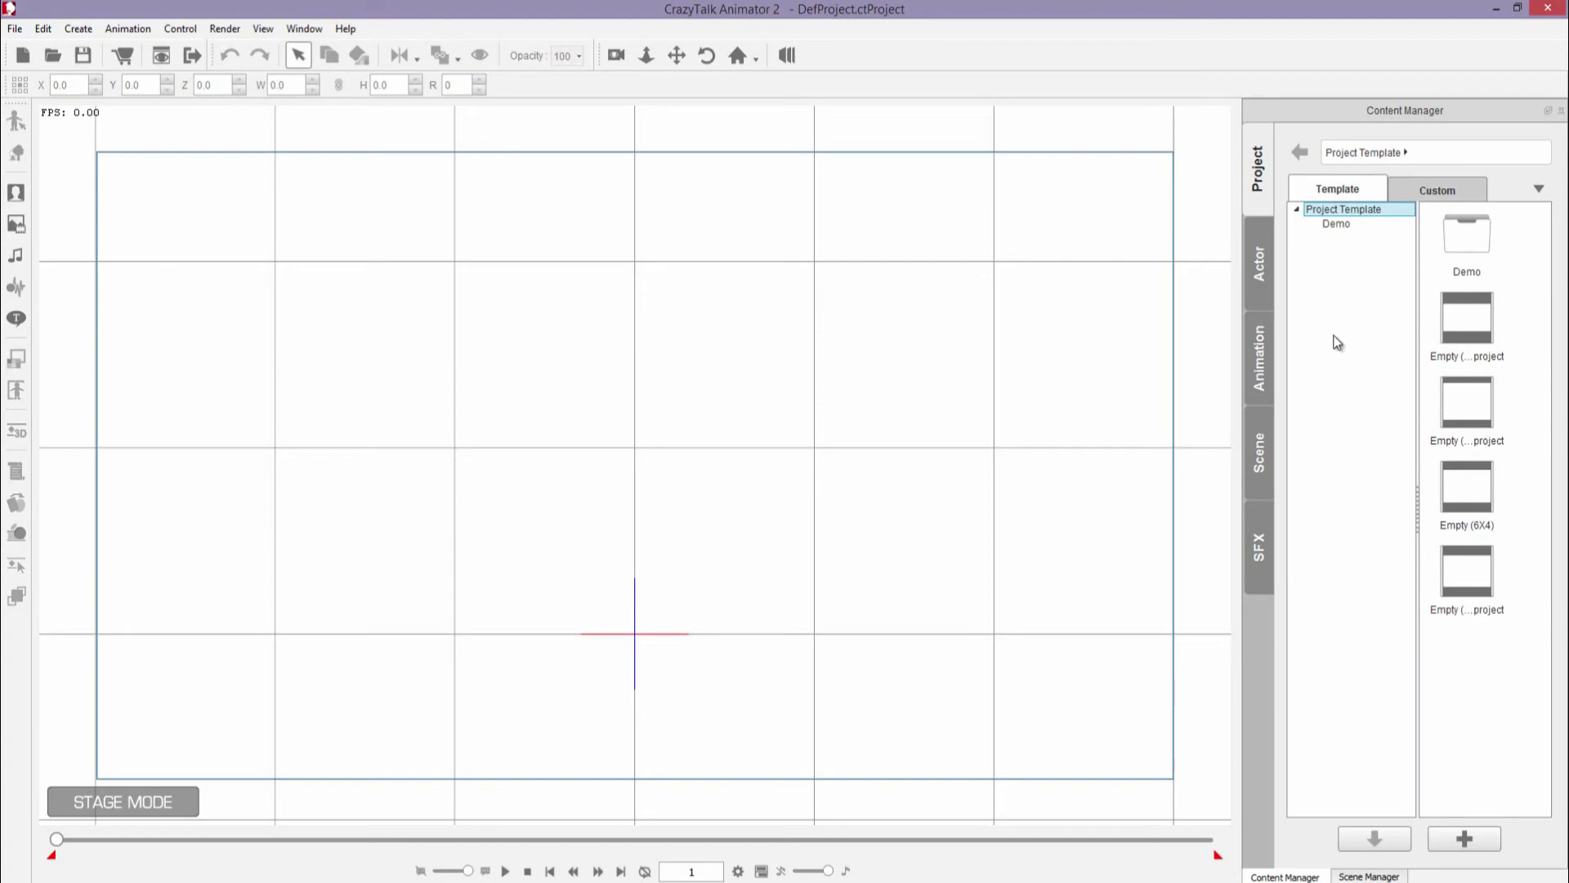
Browse the Actor, Animation and Scene template libraries, ending on Animation, and glance at the File menu
left_click(1261, 286)
left_click_drag(1404, 110, 1381, 138)
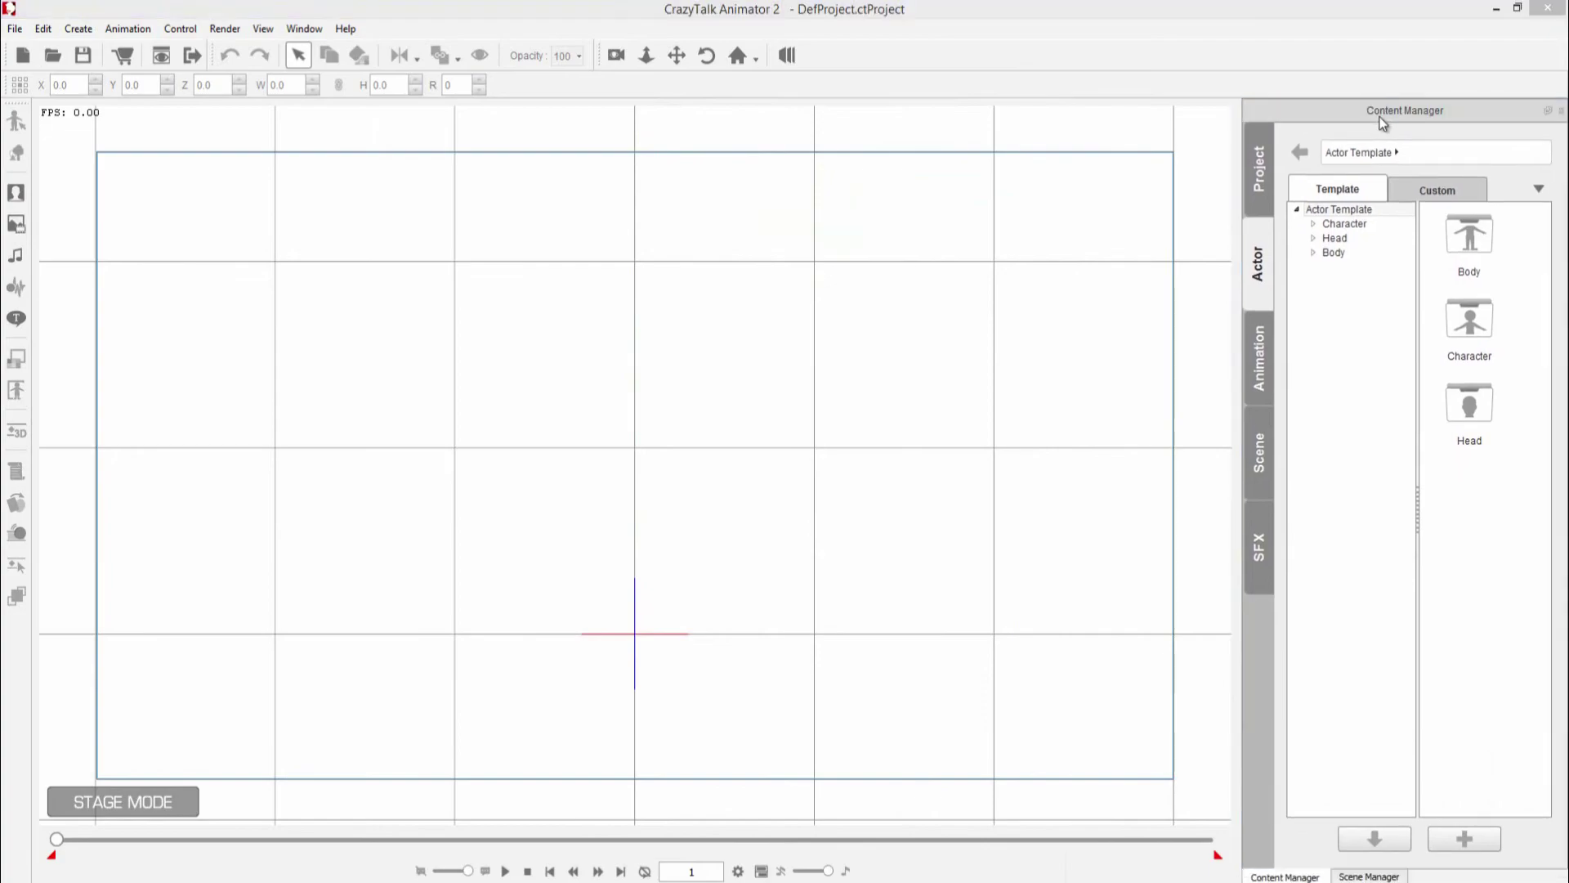
left_click(1261, 359)
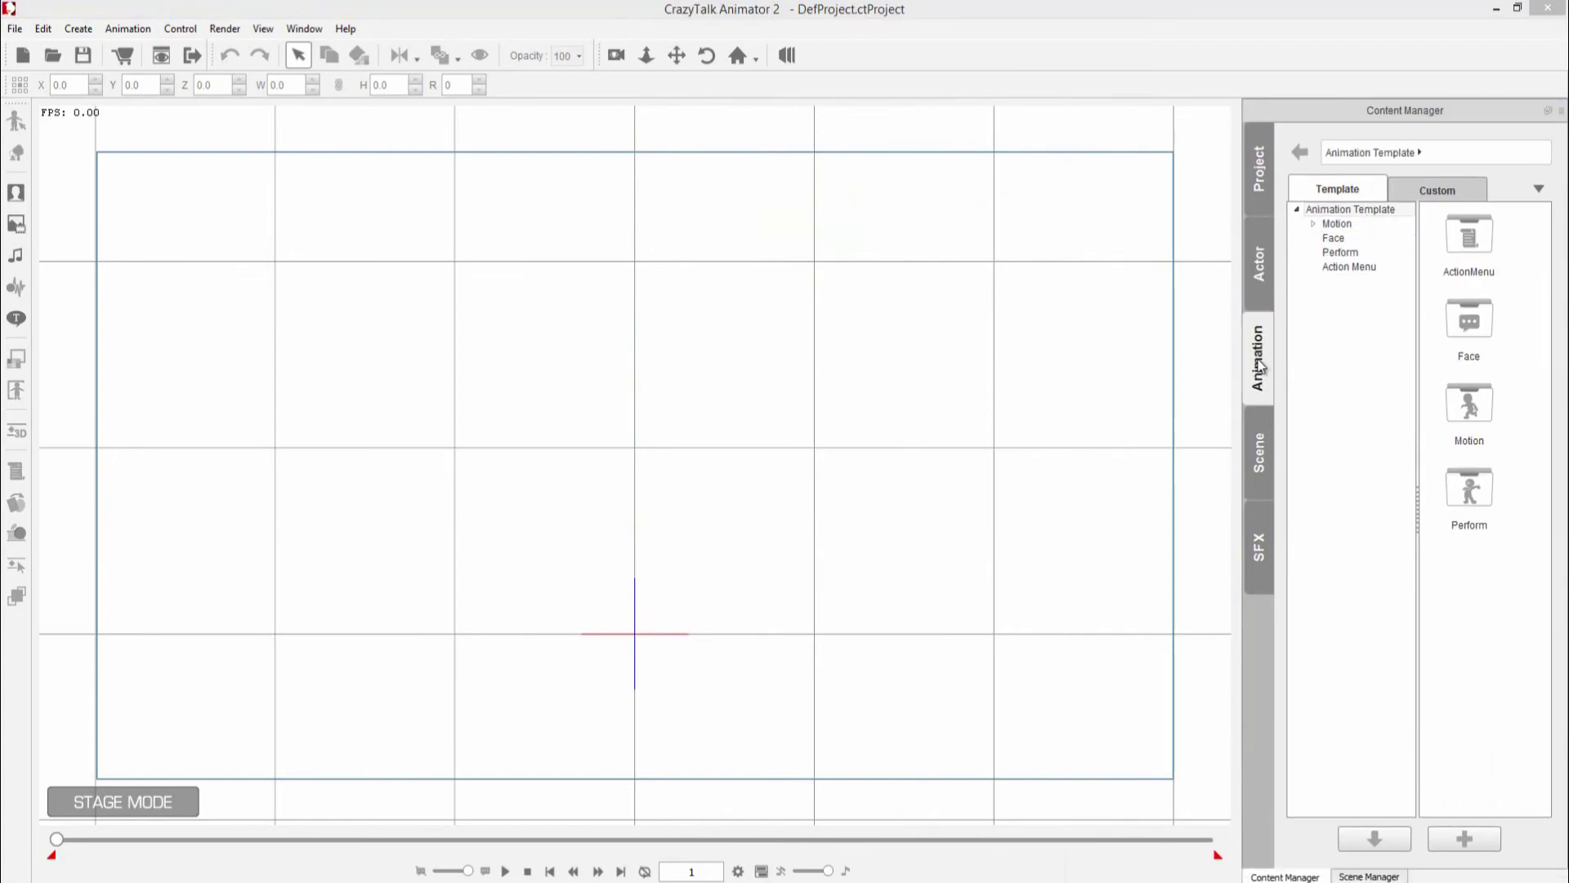
left_click(1259, 452)
left_click(1263, 370)
left_click(14, 29)
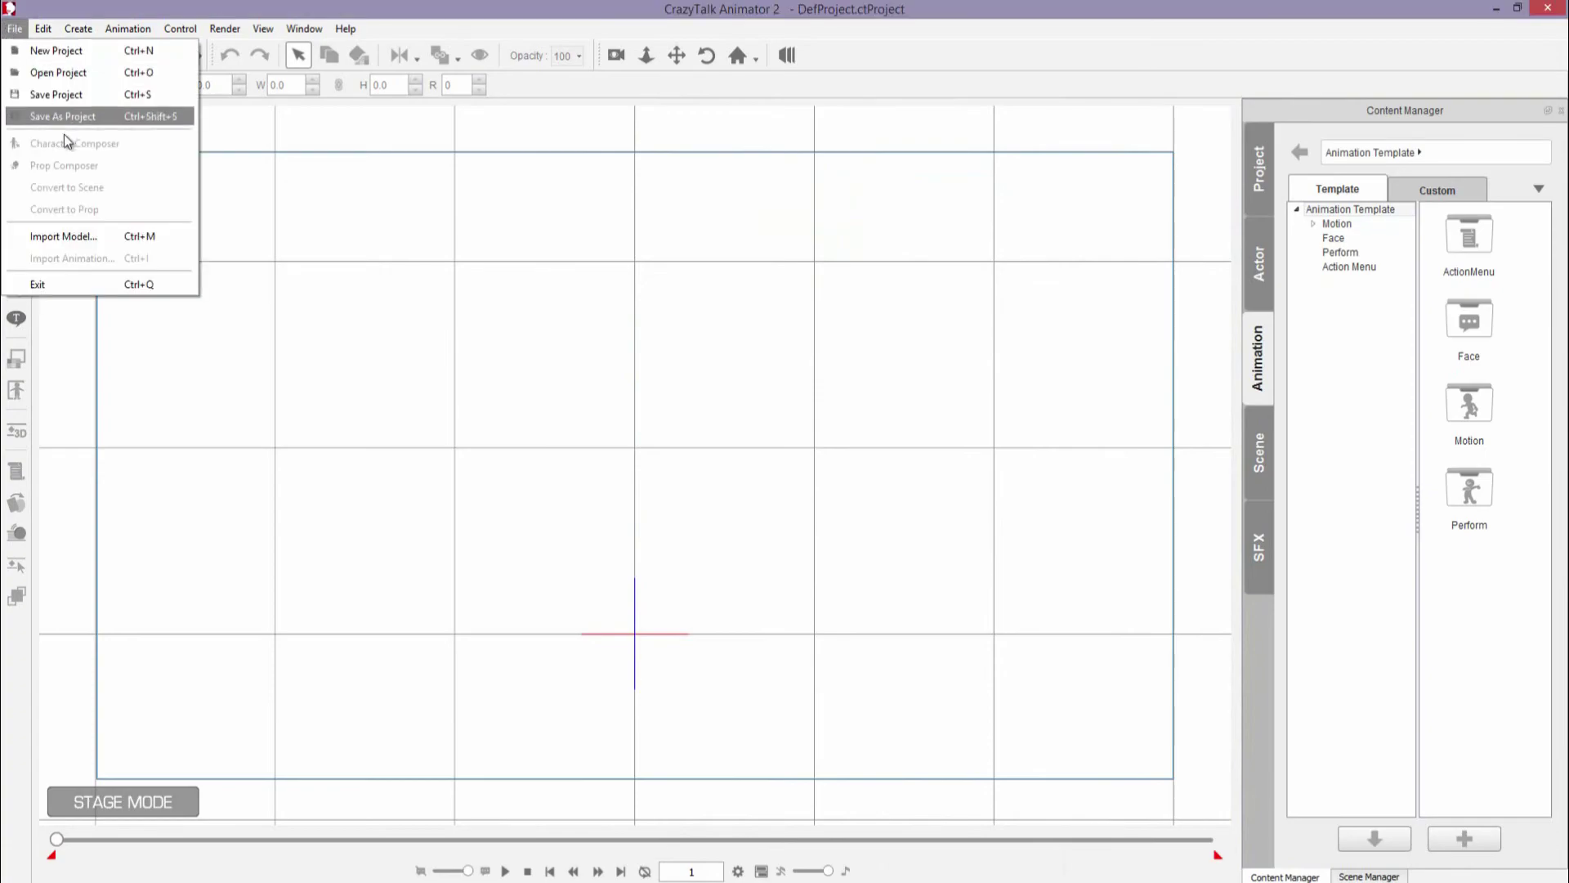
left_click(374, 392)
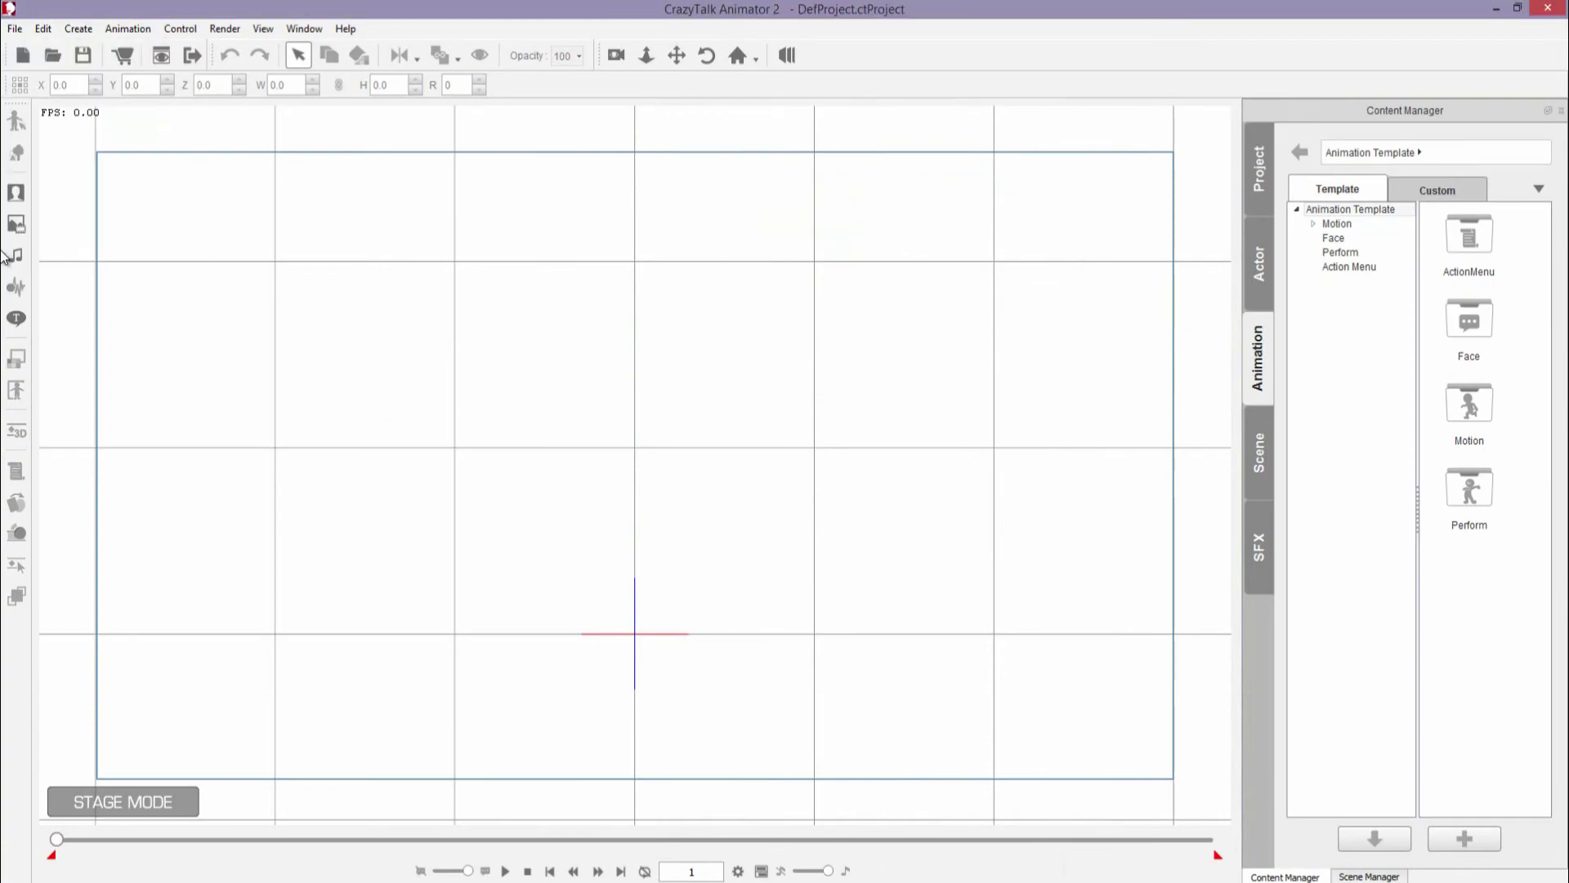
Apply the Forest background from the Scene Background templates, then undo it
left_click(1259, 448)
double_click(1468, 241)
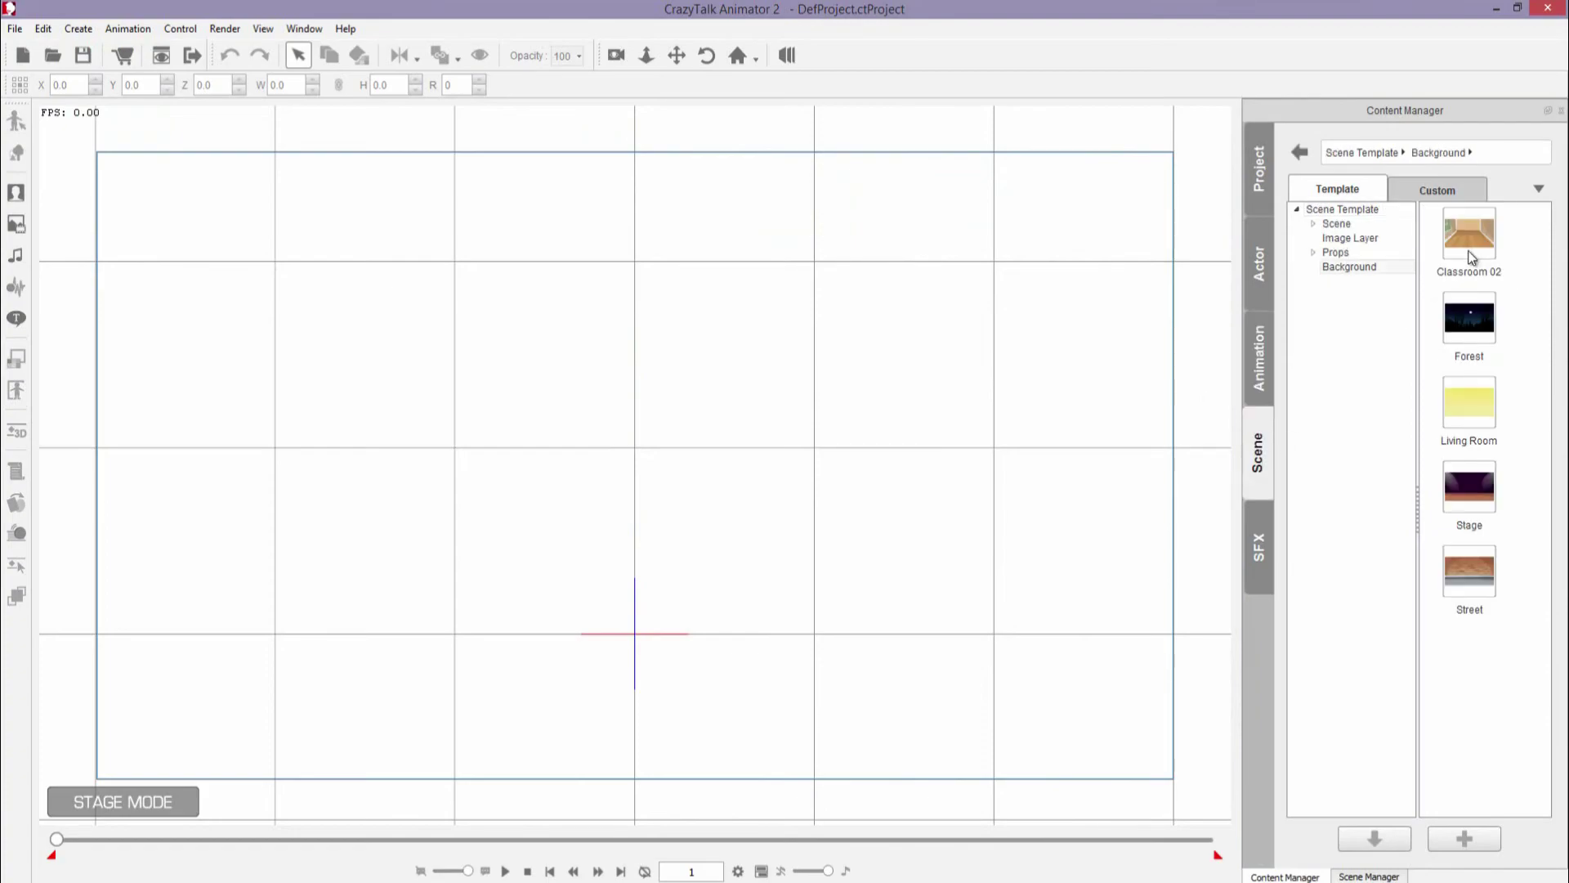
double_click(1475, 331)
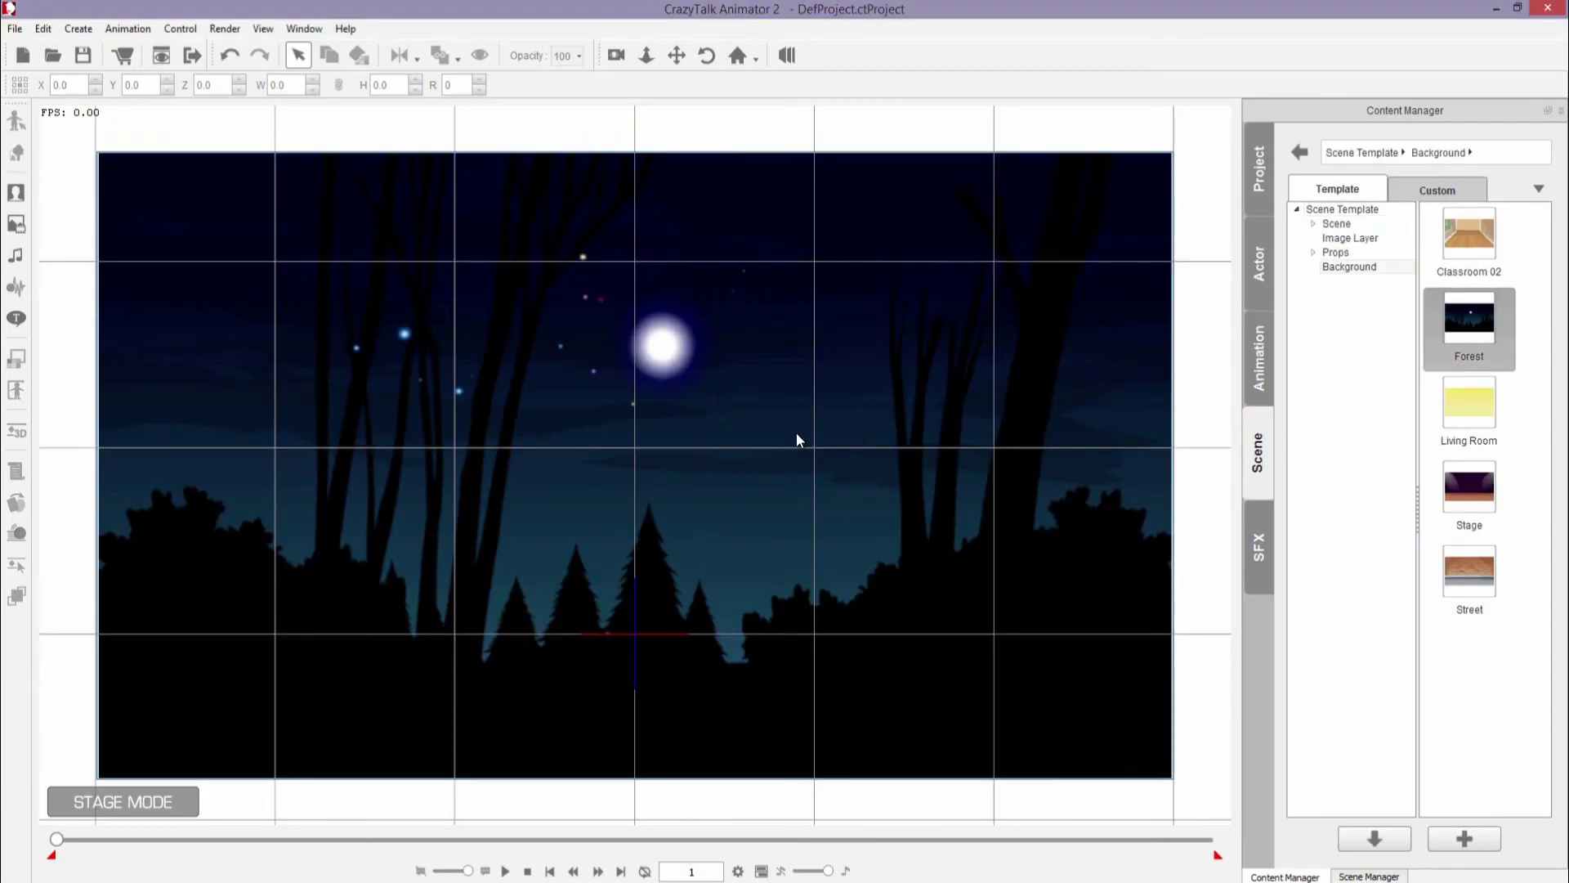
key("ctrl+z")
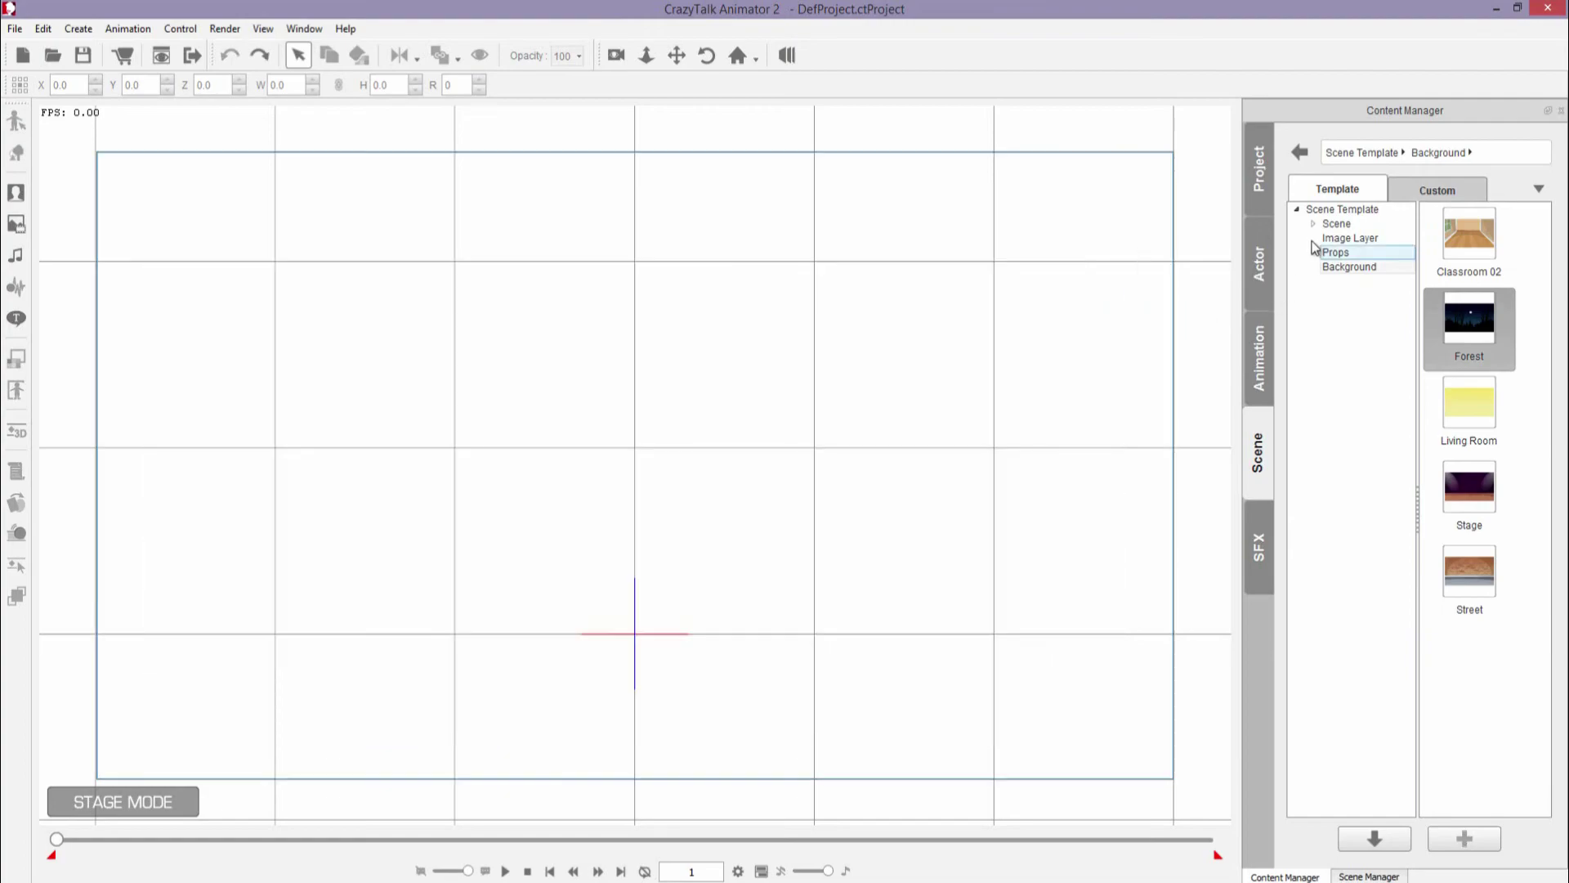
Load the Classroom_02 scene and tilt the stage camera to view the classroom in 3D
left_click(1337, 223)
double_click(1474, 412)
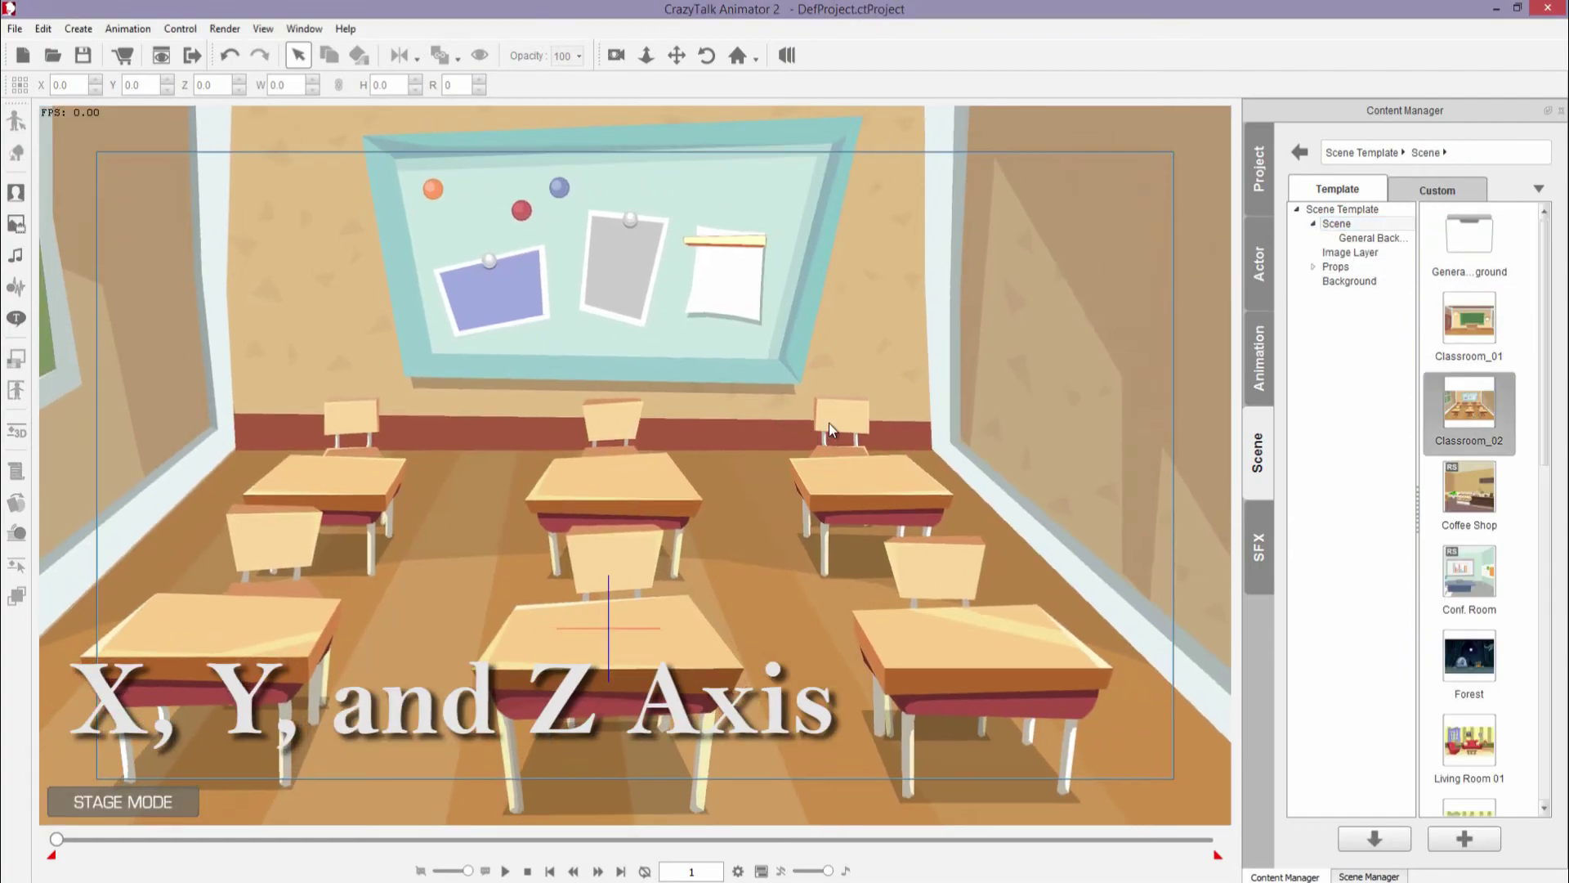
mouse_move(829, 423)
left_mouse_down()
mouse_move(1056, 456)
mouse_move(817, 308)
mouse_move(842, 434)
left_mouse_up()
scroll(842, 434, "down", 3)
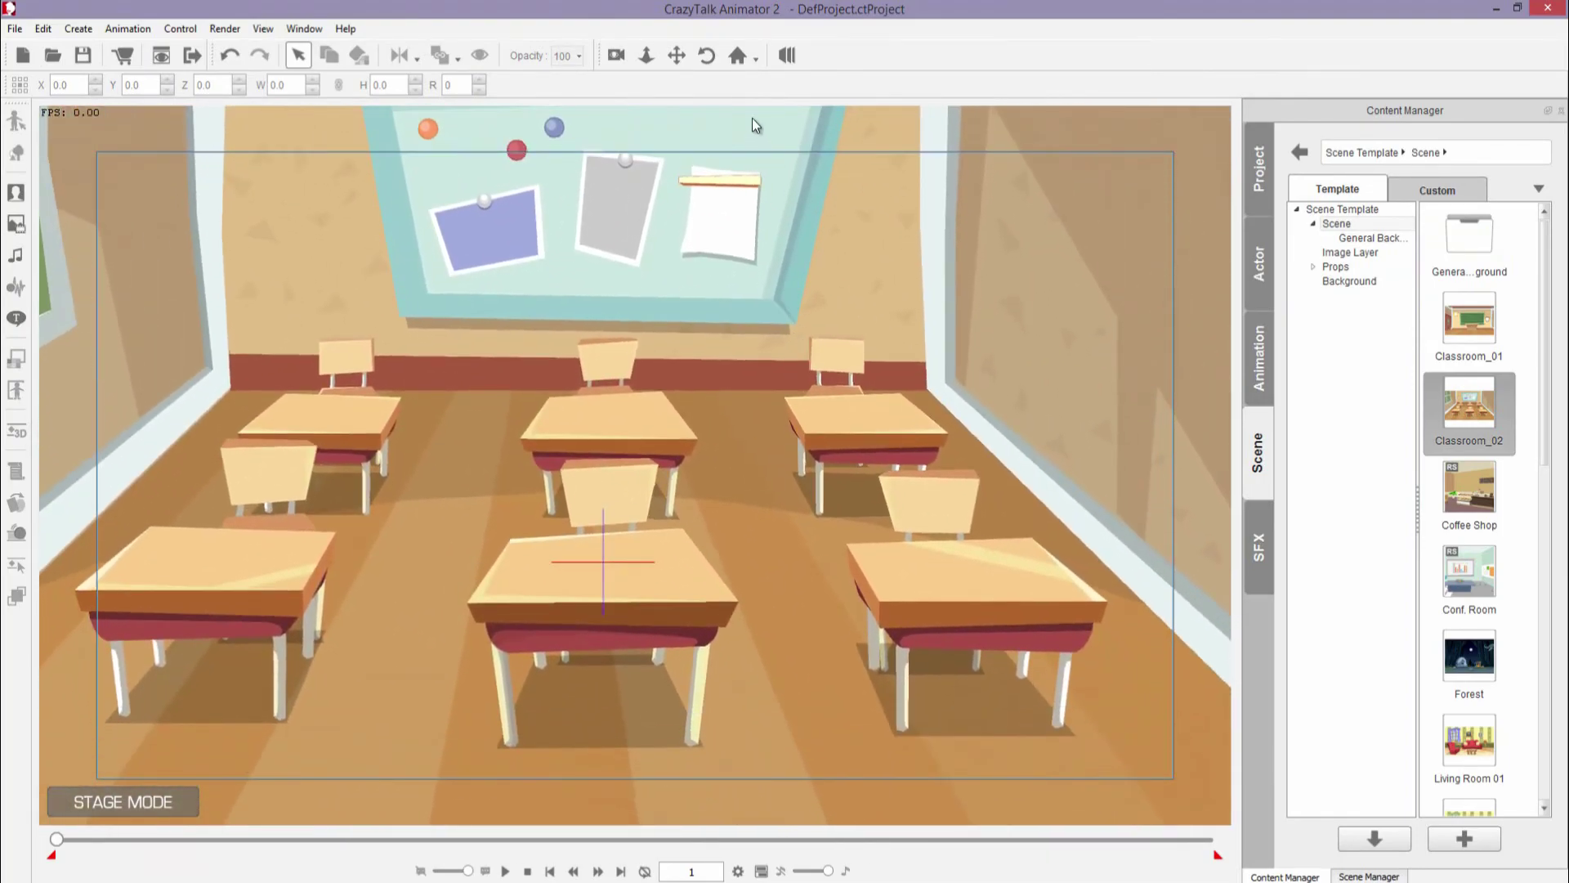
left_click(787, 55)
left_click_drag(839, 245, 810, 139)
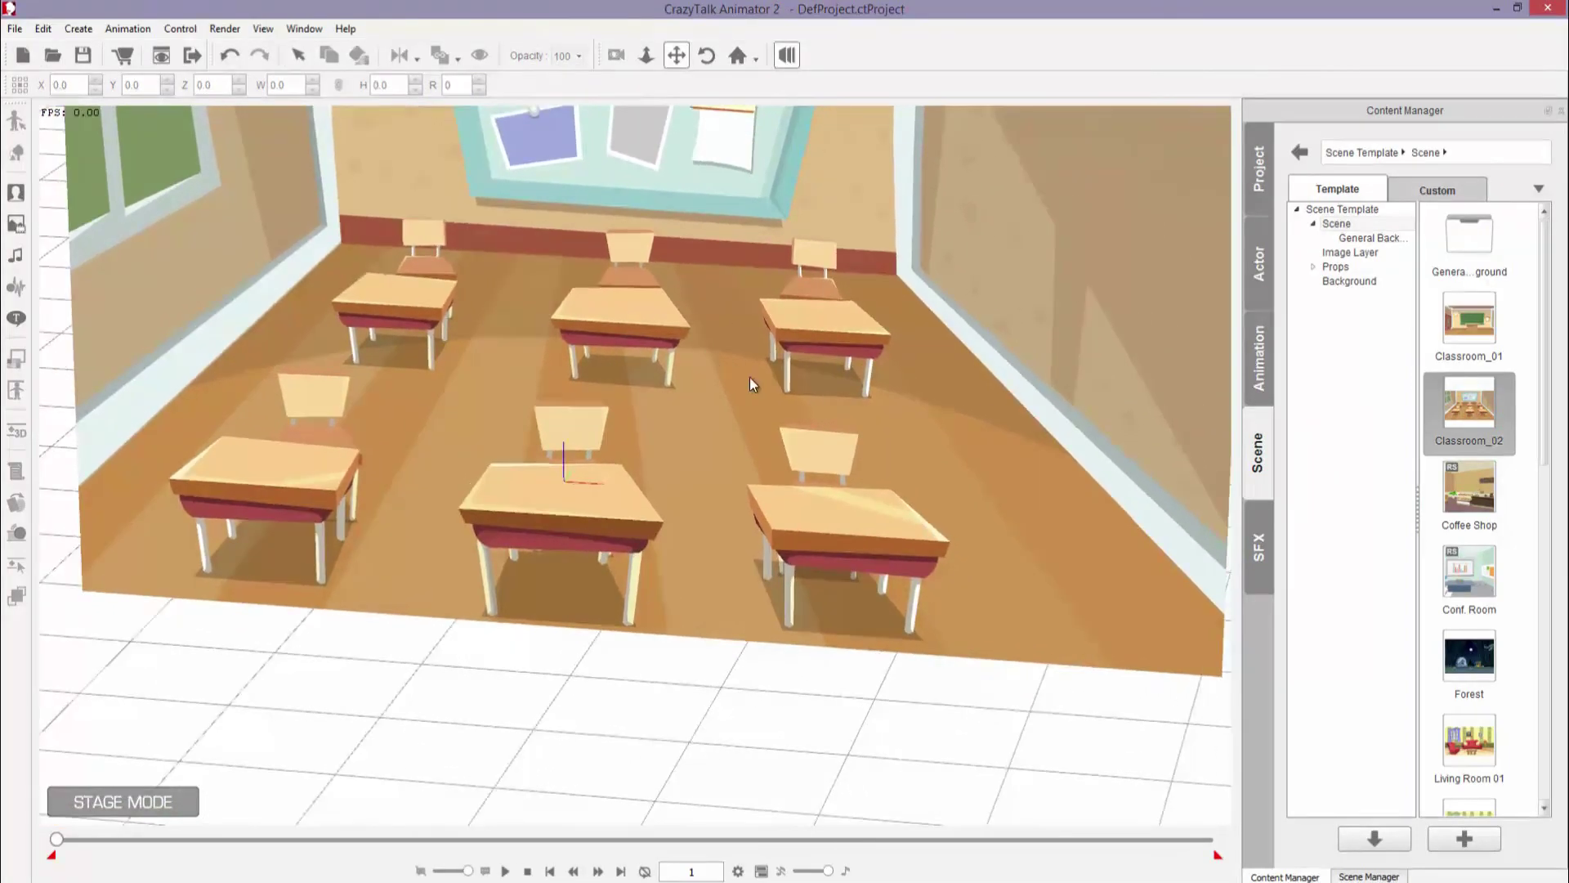
Return the stage to the front camera view and zoom in on the middle desks
left_click(788, 54)
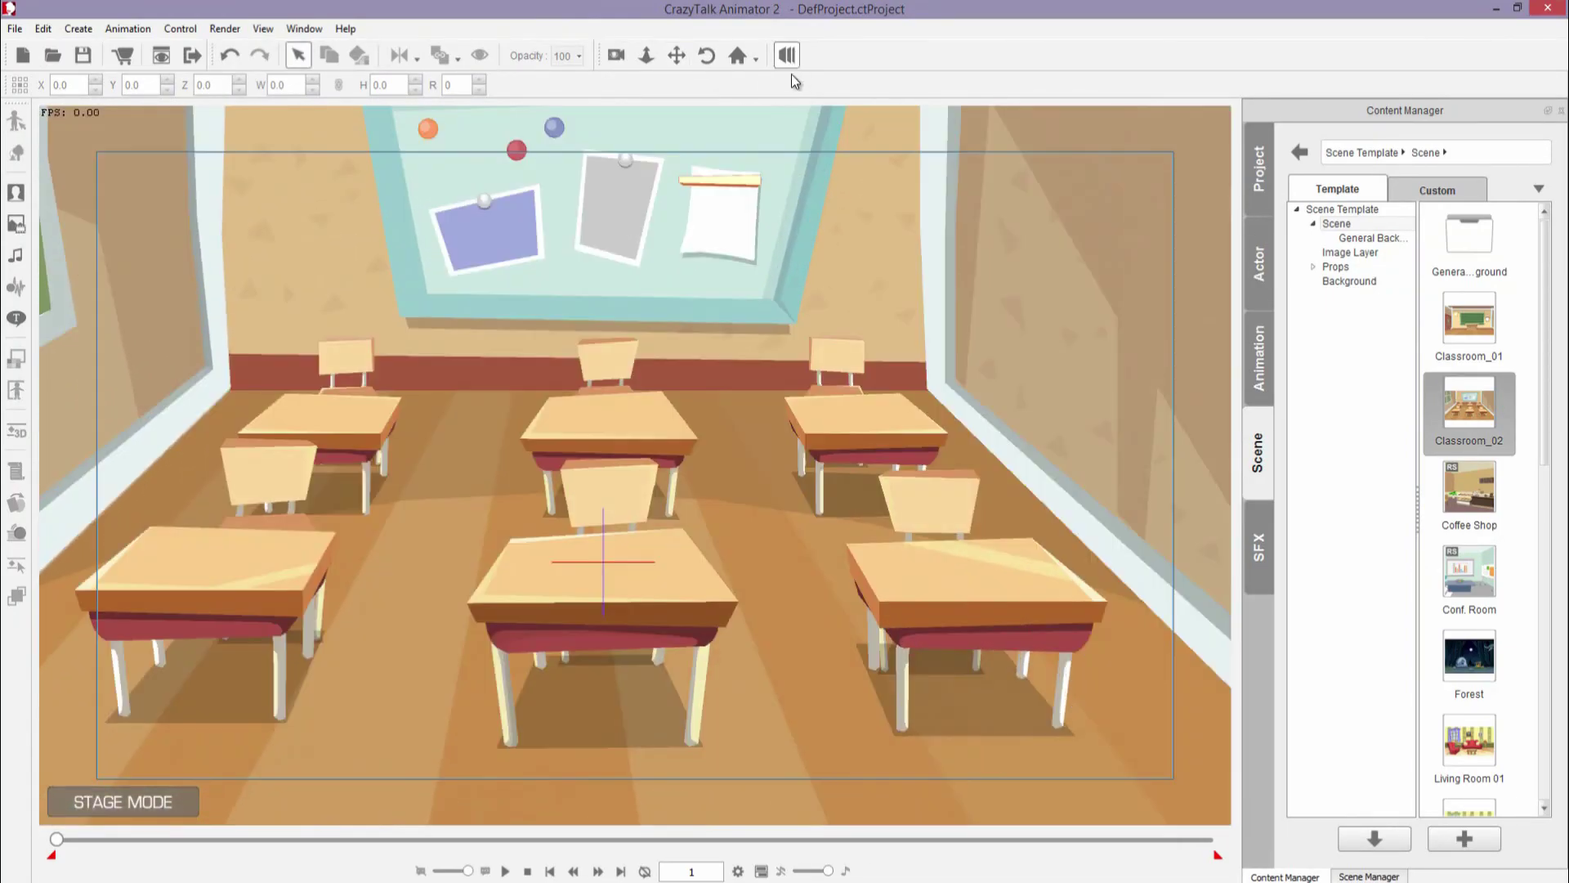
scroll(911, 570, "up", 3)
left_click_drag(911, 569, 406, 351)
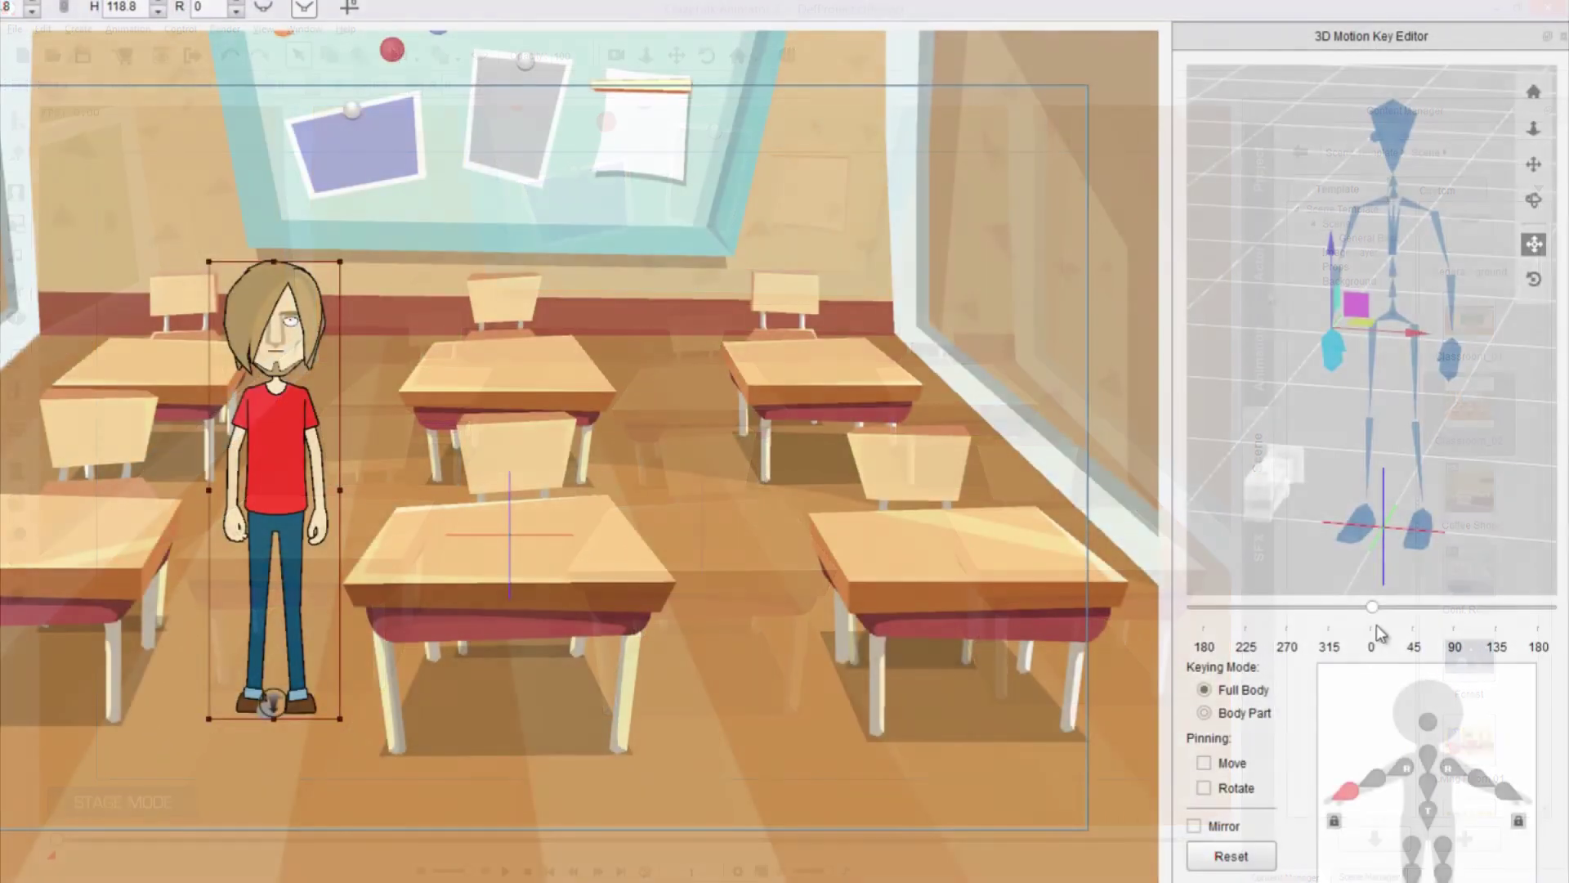
Pose the character facing front with its hand raised to its chin
left_click_drag(1377, 624, 1509, 621)
left_click_drag(1410, 353, 1431, 290)
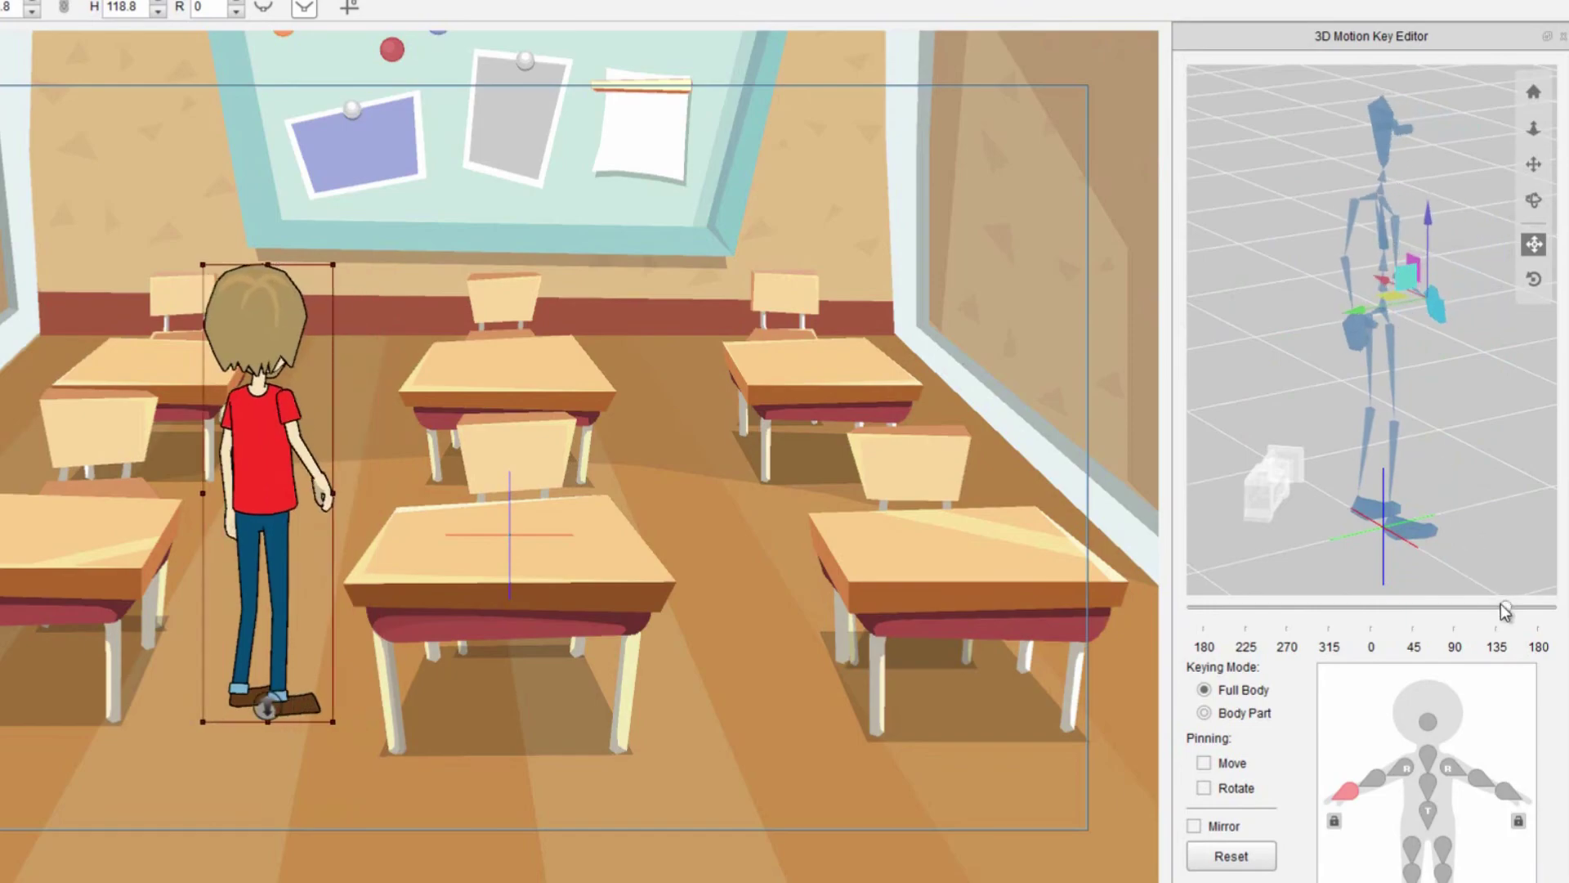
left_click_drag(1505, 607, 1372, 609)
left_click_drag(1385, 282, 1286, 181)
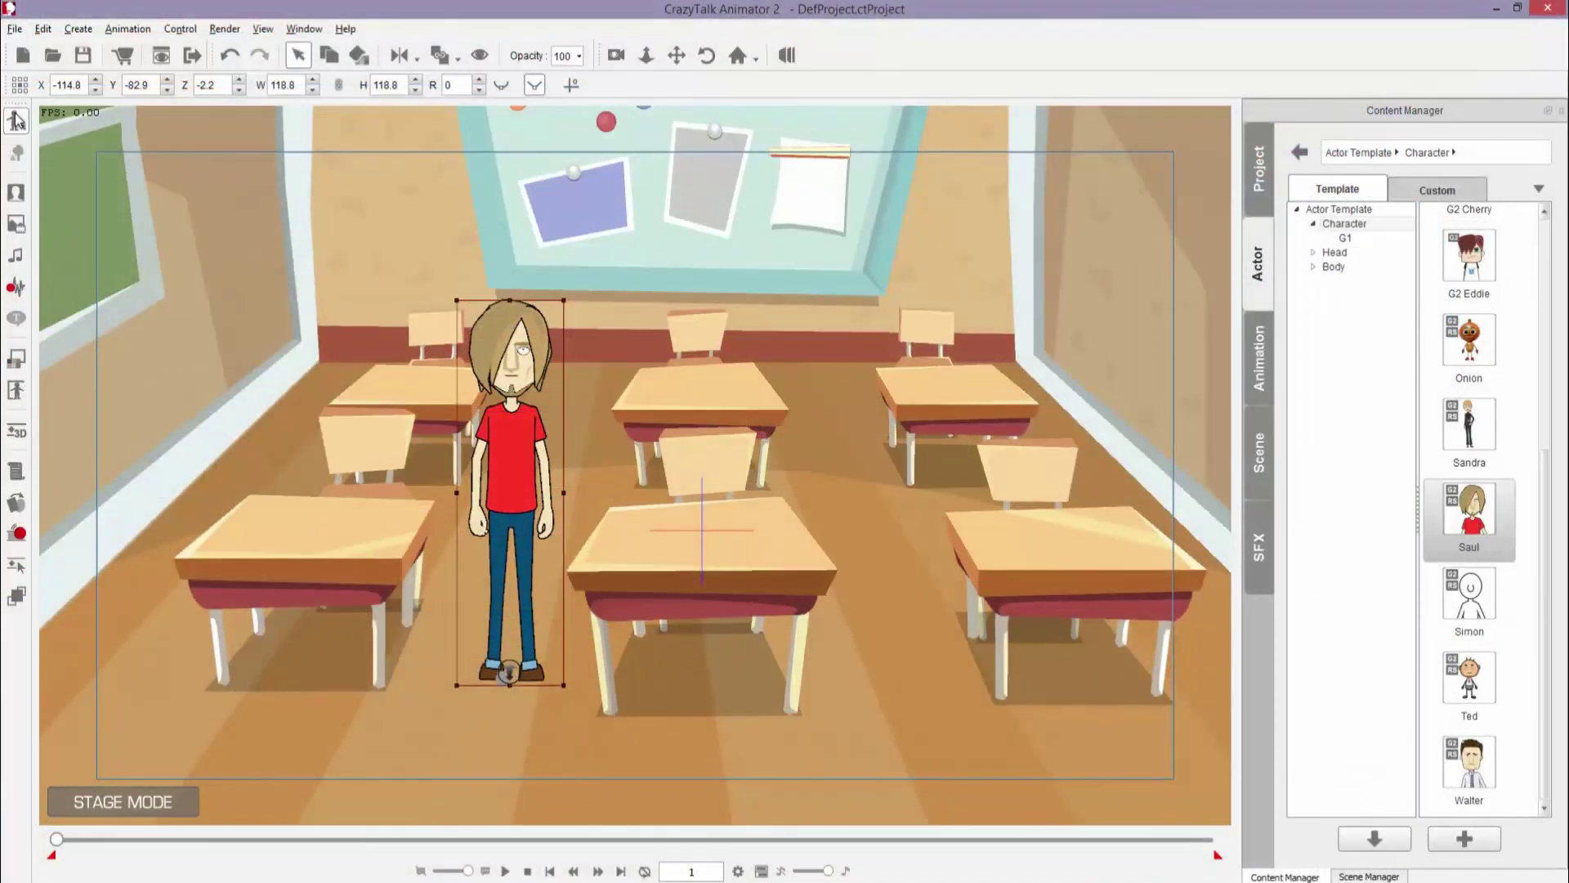
left_click(16, 121)
Open Saul in Composer Mode, try shortening the upper torso, then restore it to H 100
double_click(537, 448)
left_click(634, 421)
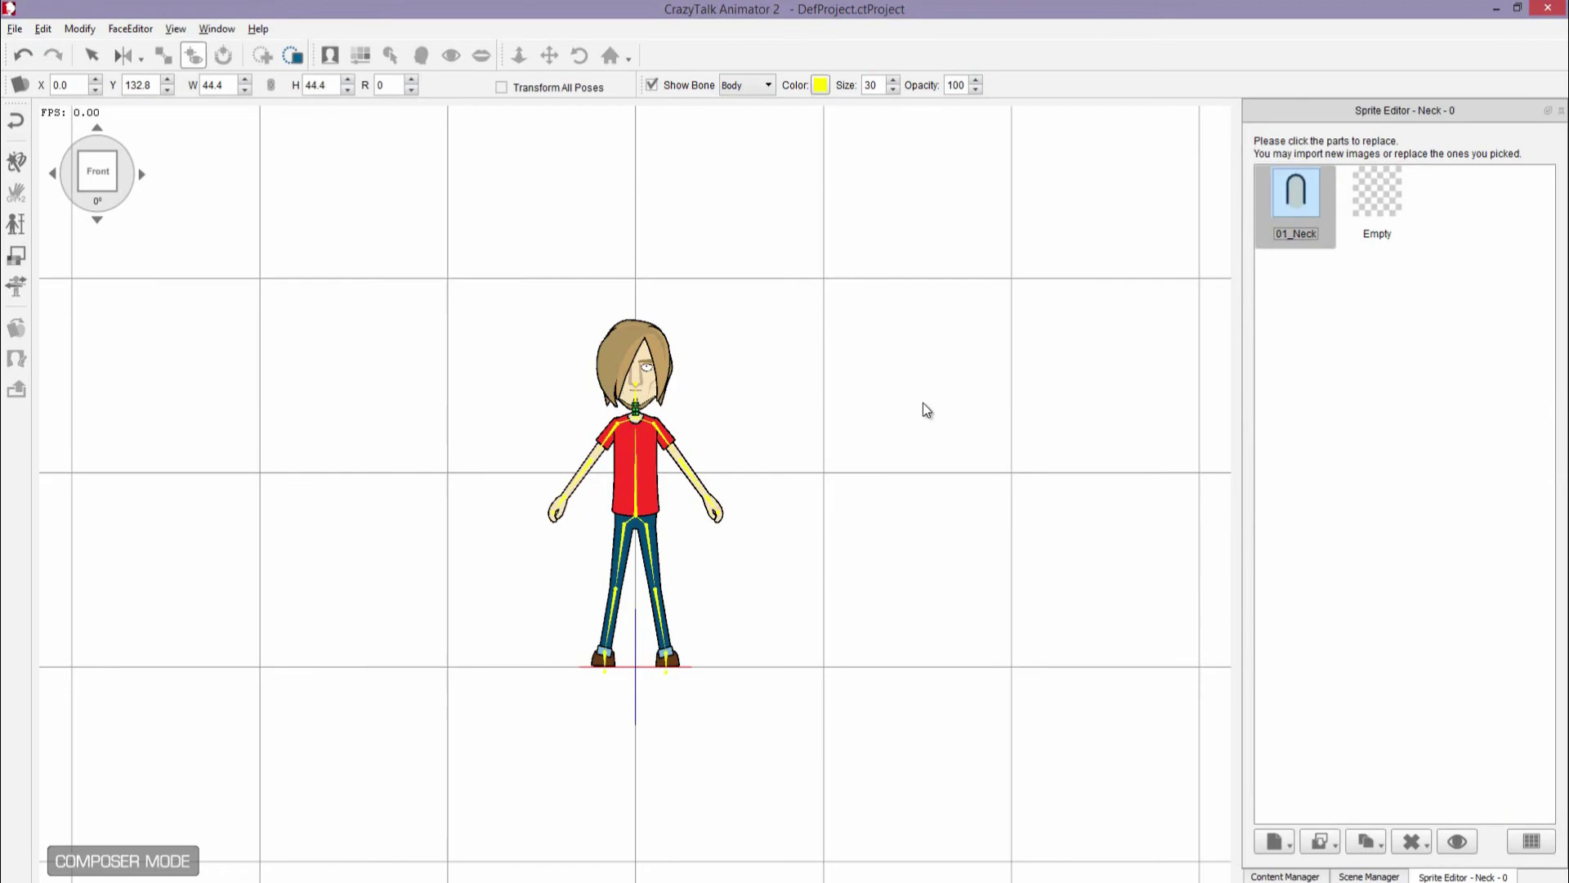
left_click(629, 422)
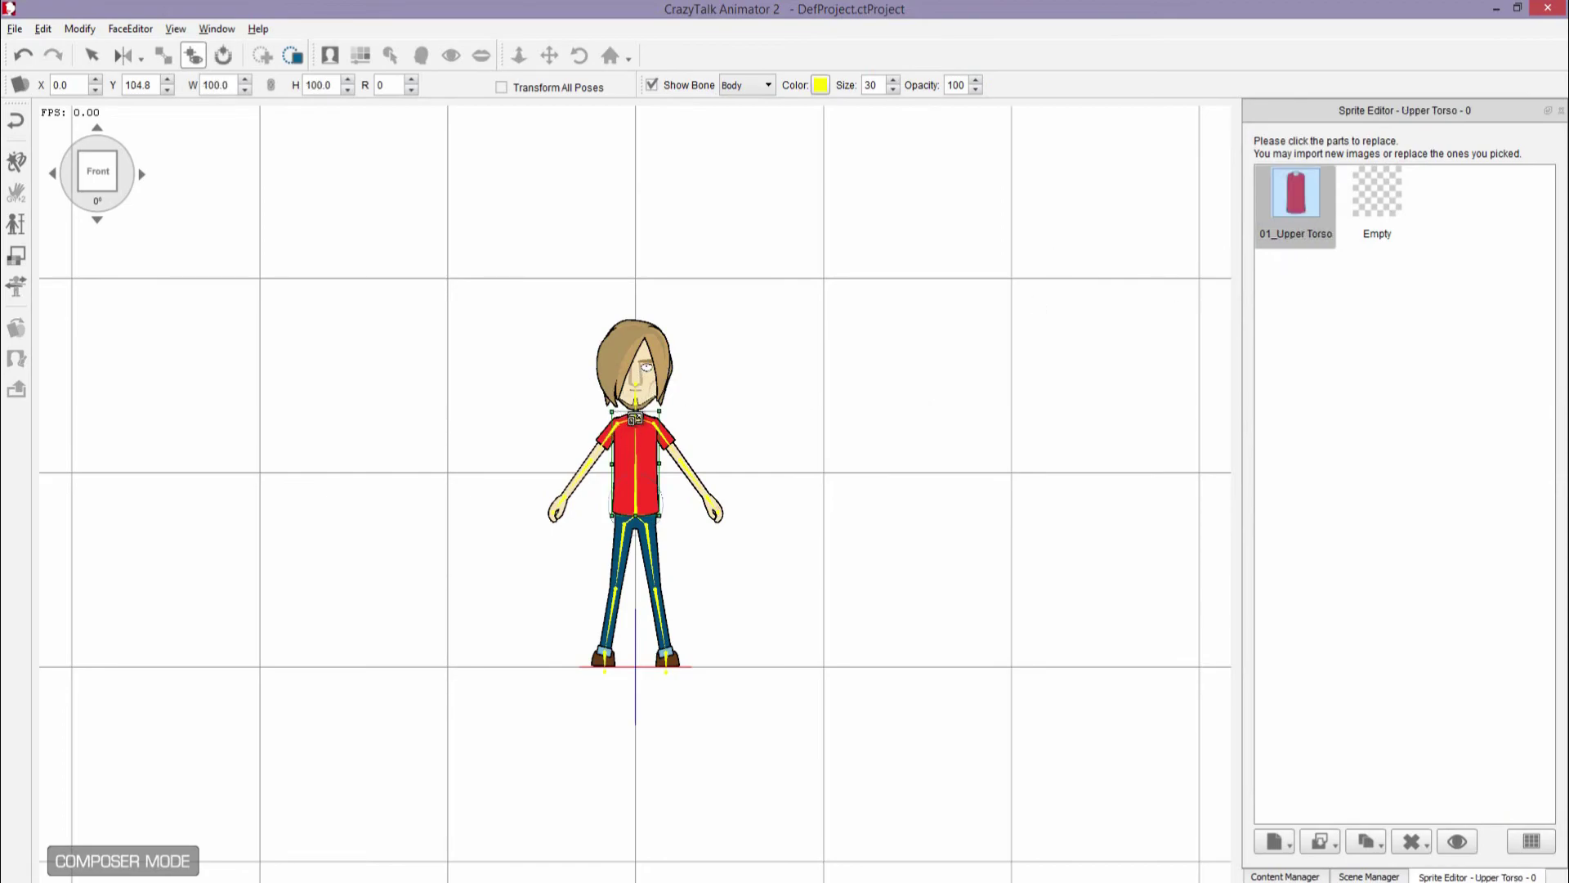
left_click_drag(637, 413, 681, 402)
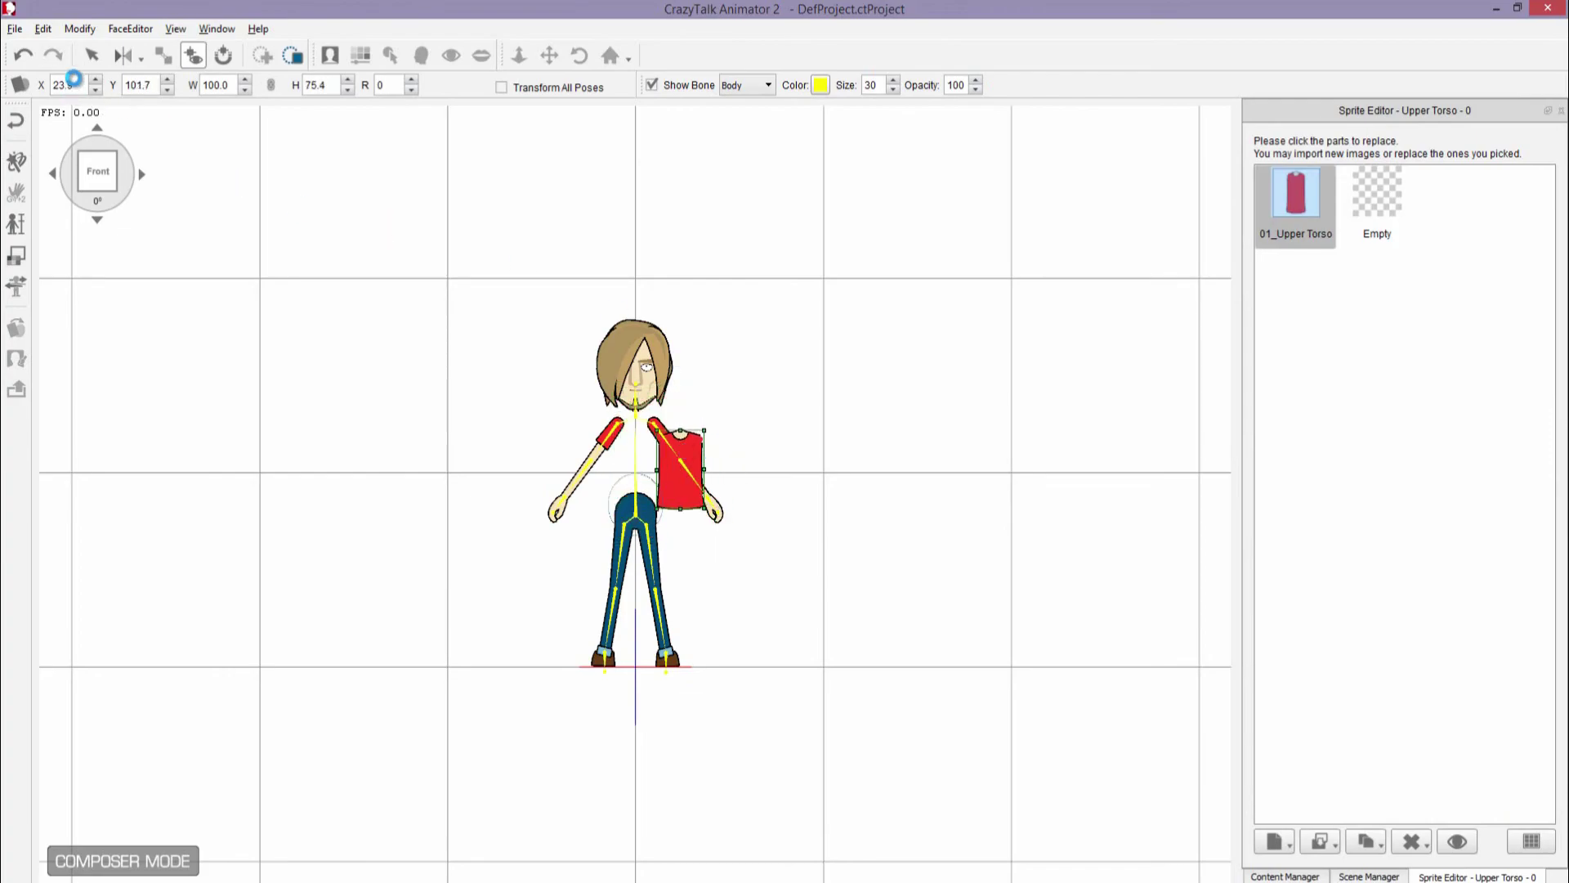
key("ctrl+z")
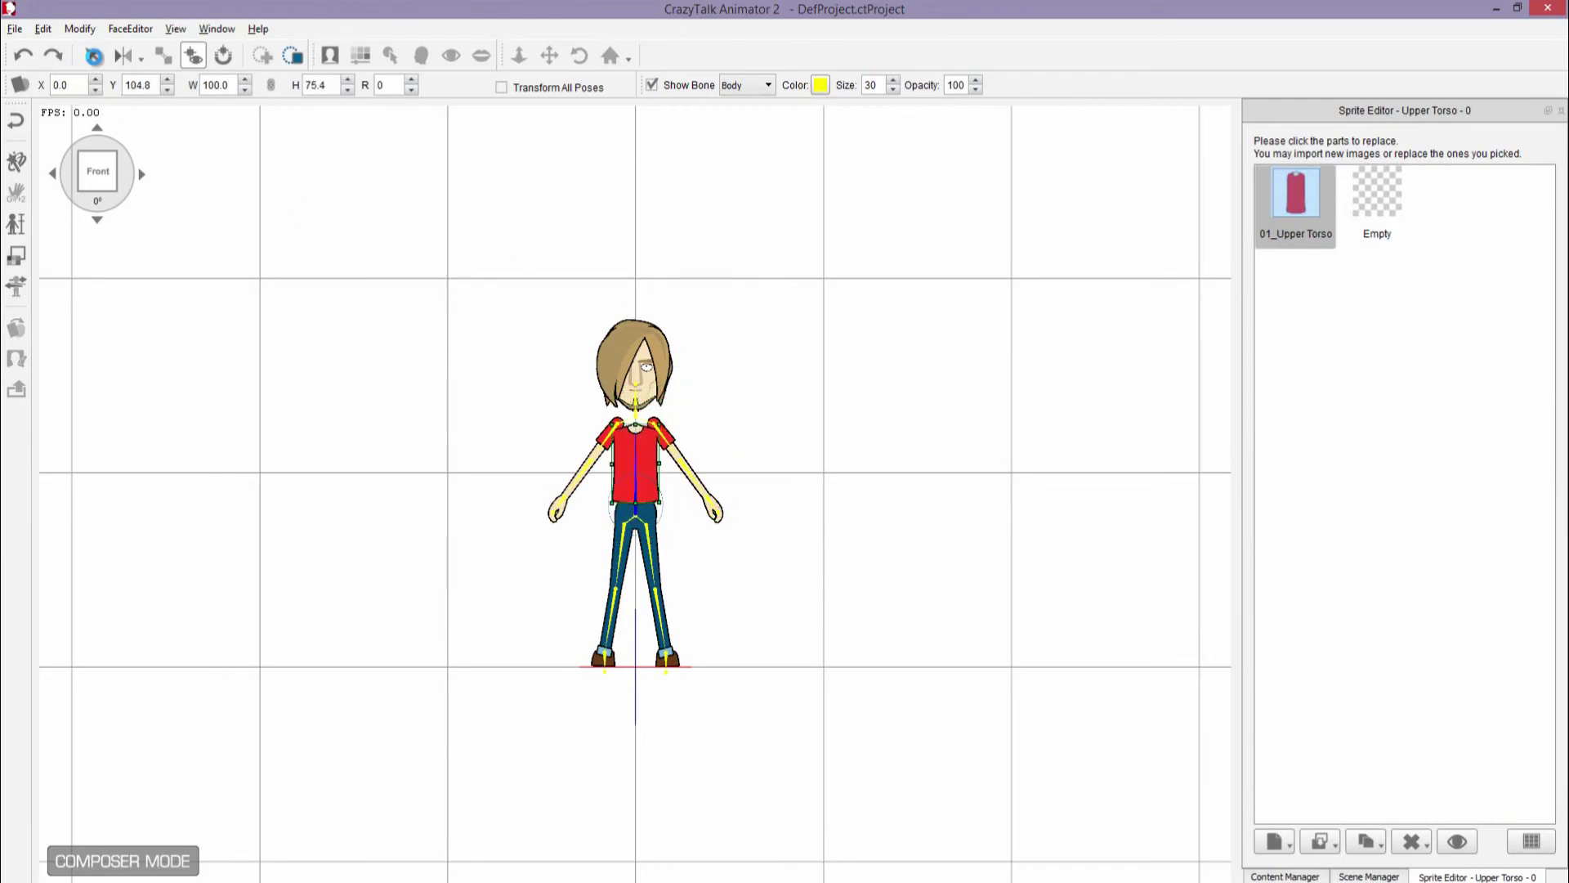
left_click(93, 58)
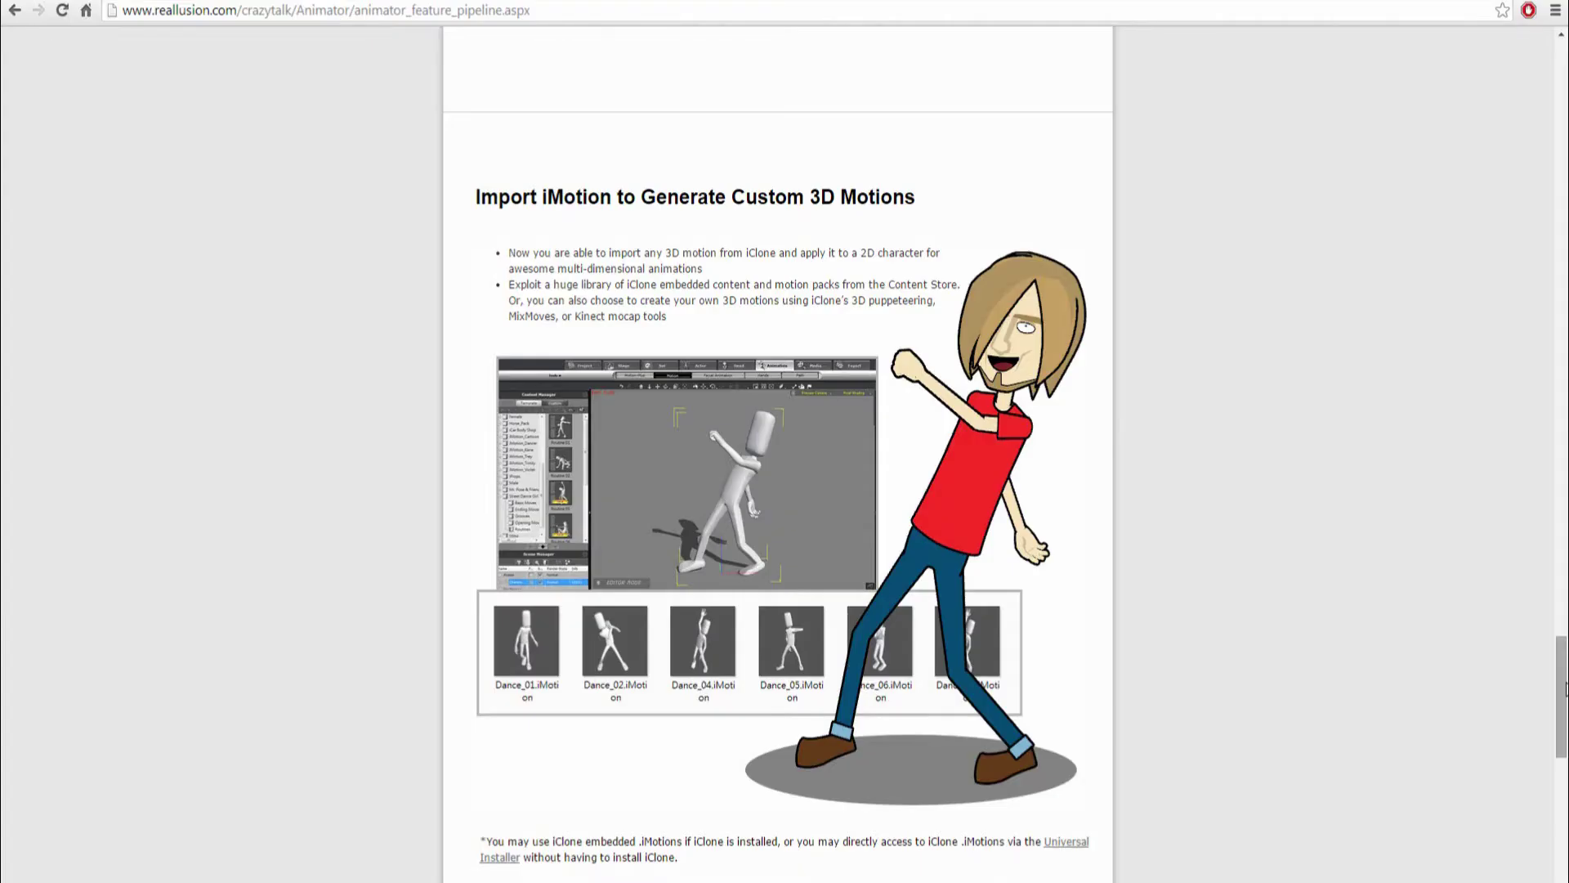
Scroll the feature page down to the Unlimited Animation Expansion section
scroll(1566, 696, "down", 3)
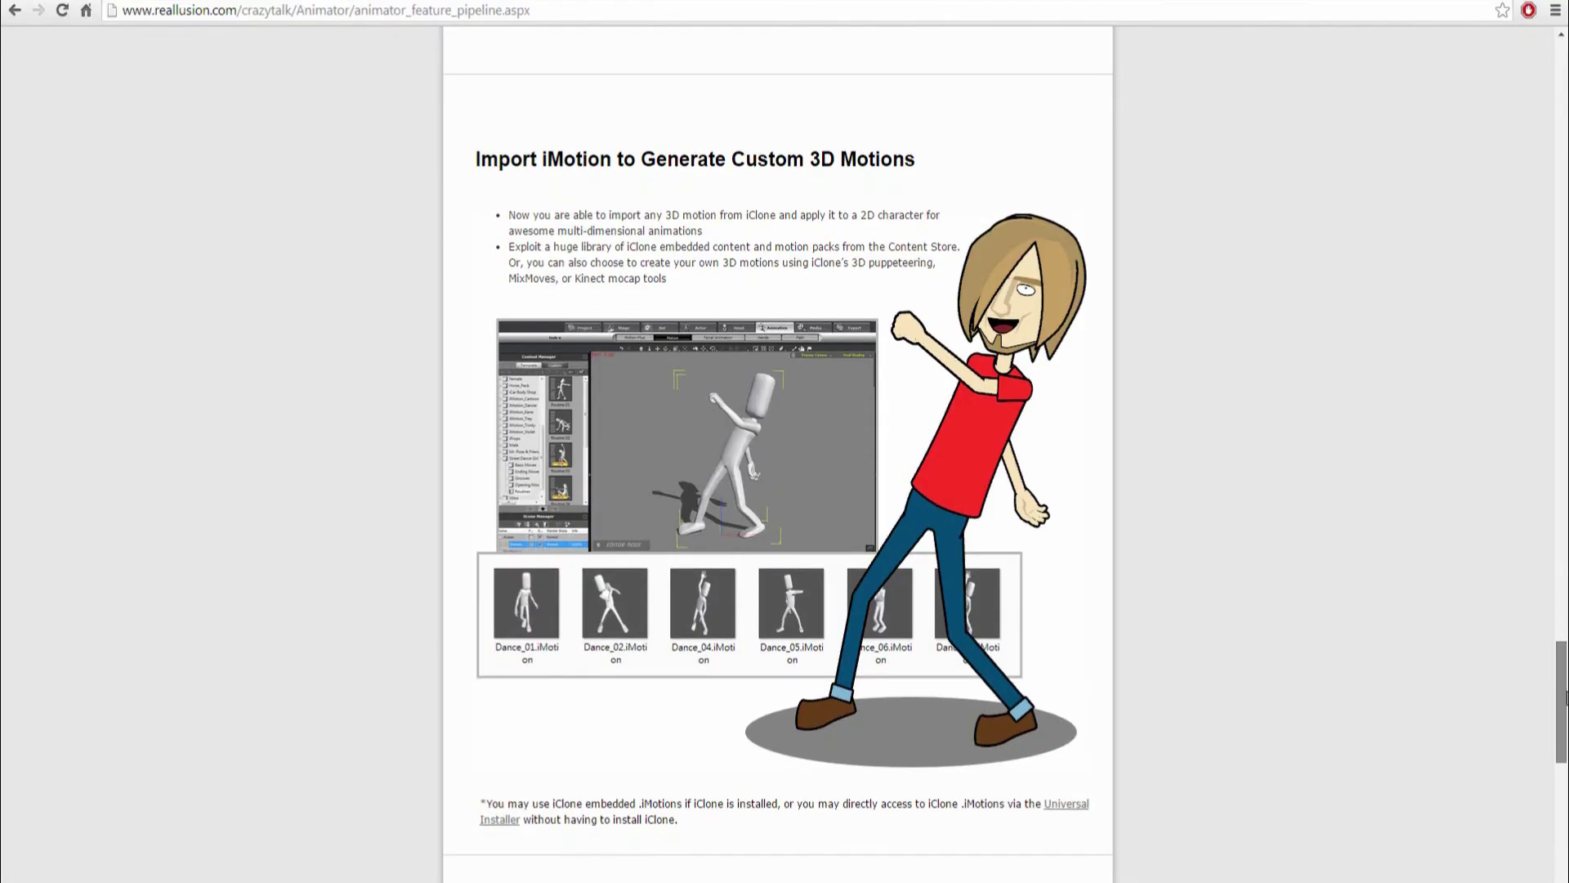
left_click_drag(1566, 696, 1566, 803)
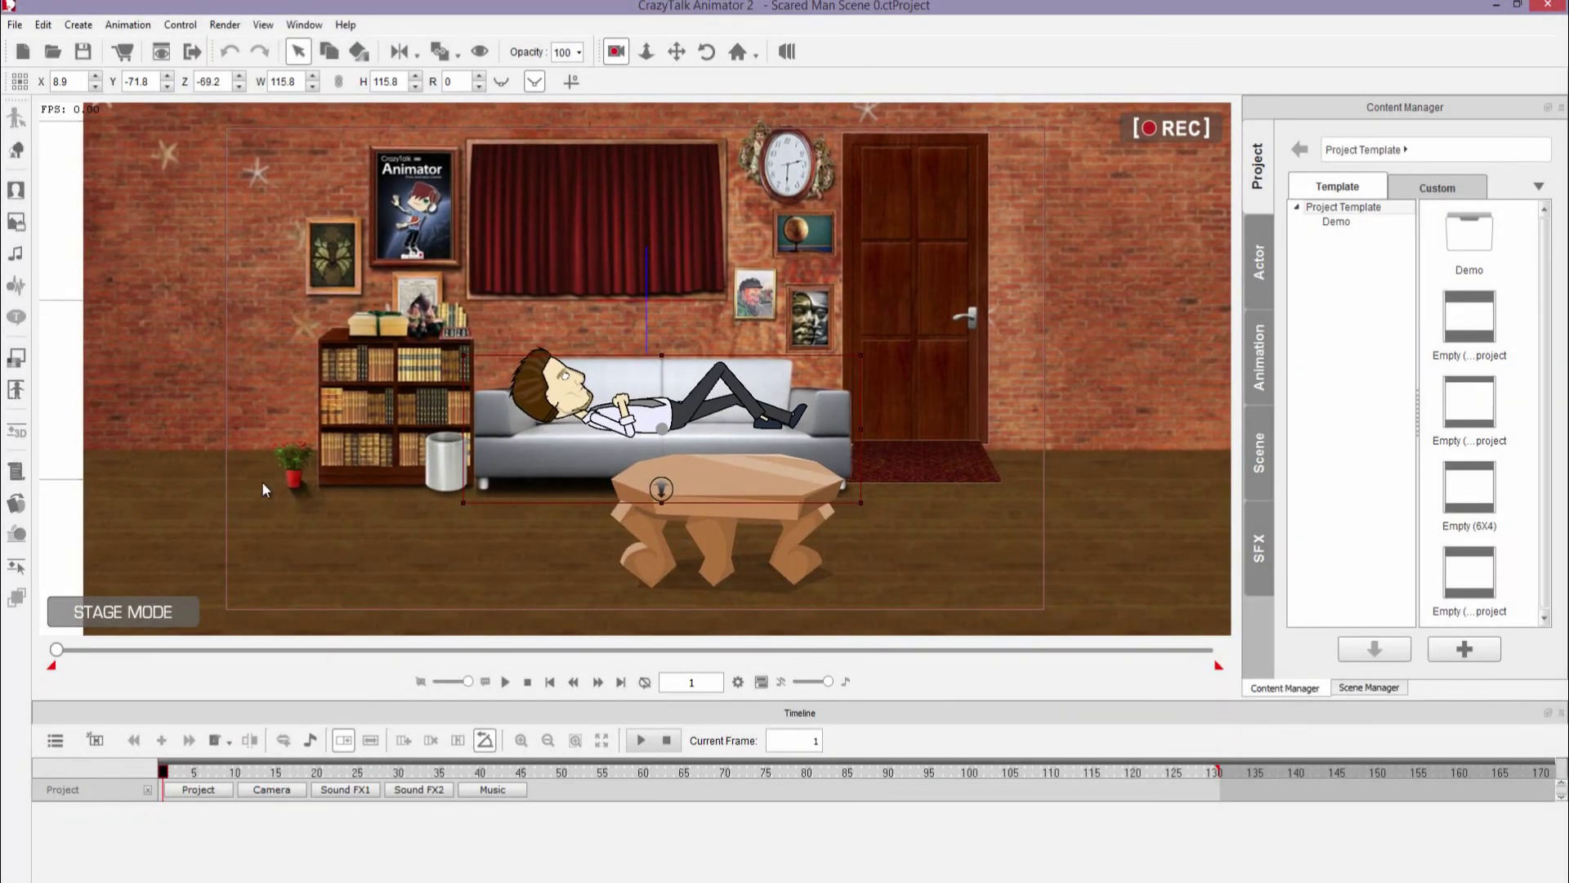
Select the lying man so his Transform track appears beneath the project tracks
left_click(573, 391)
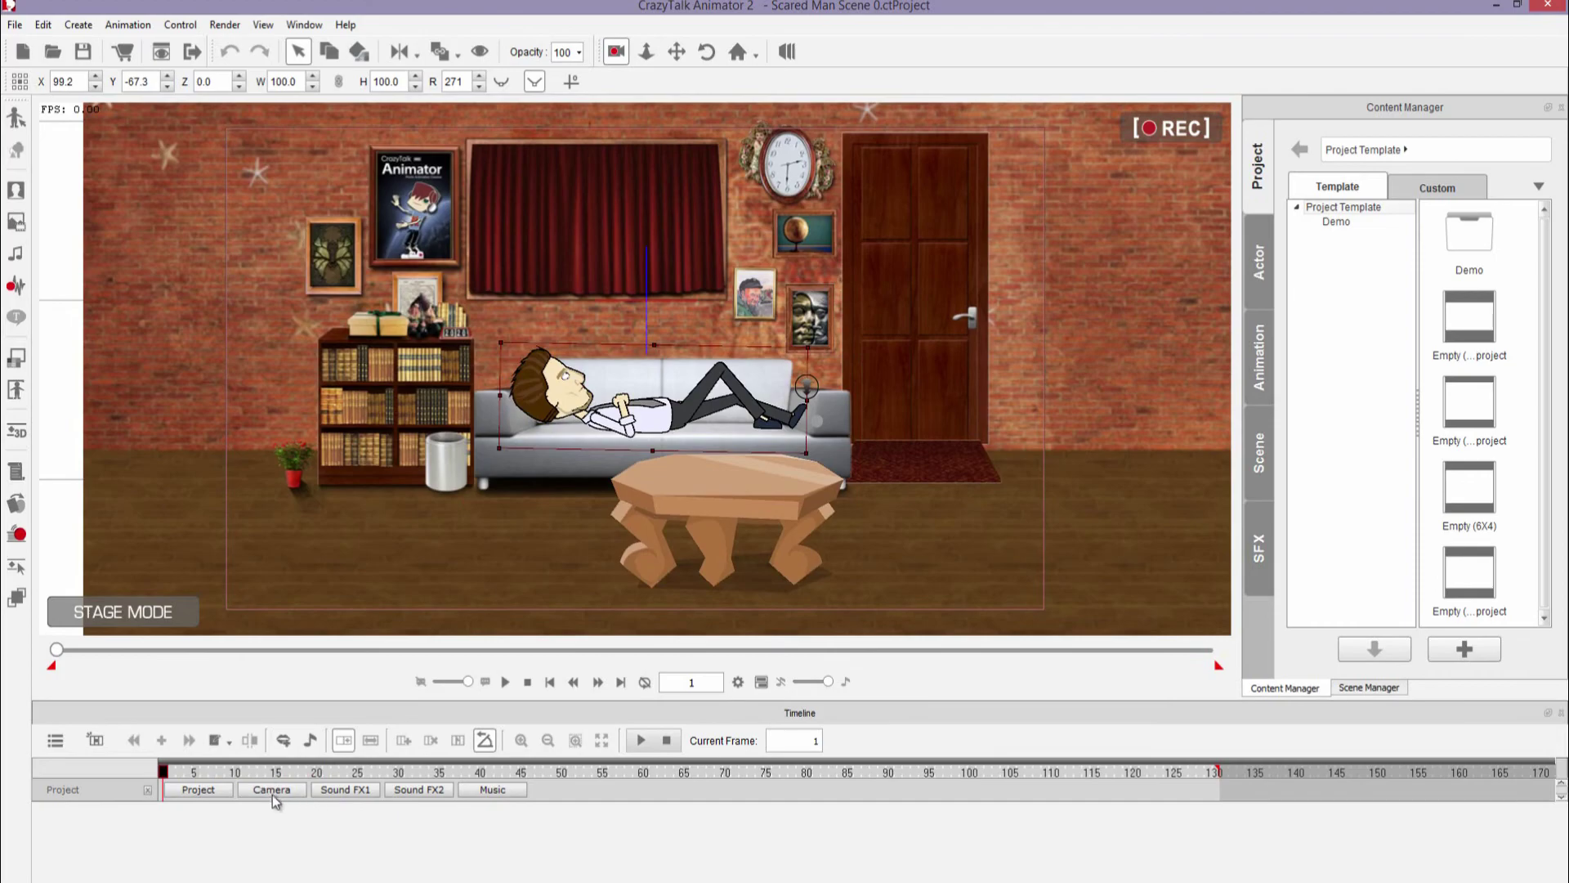
left_click(201, 789)
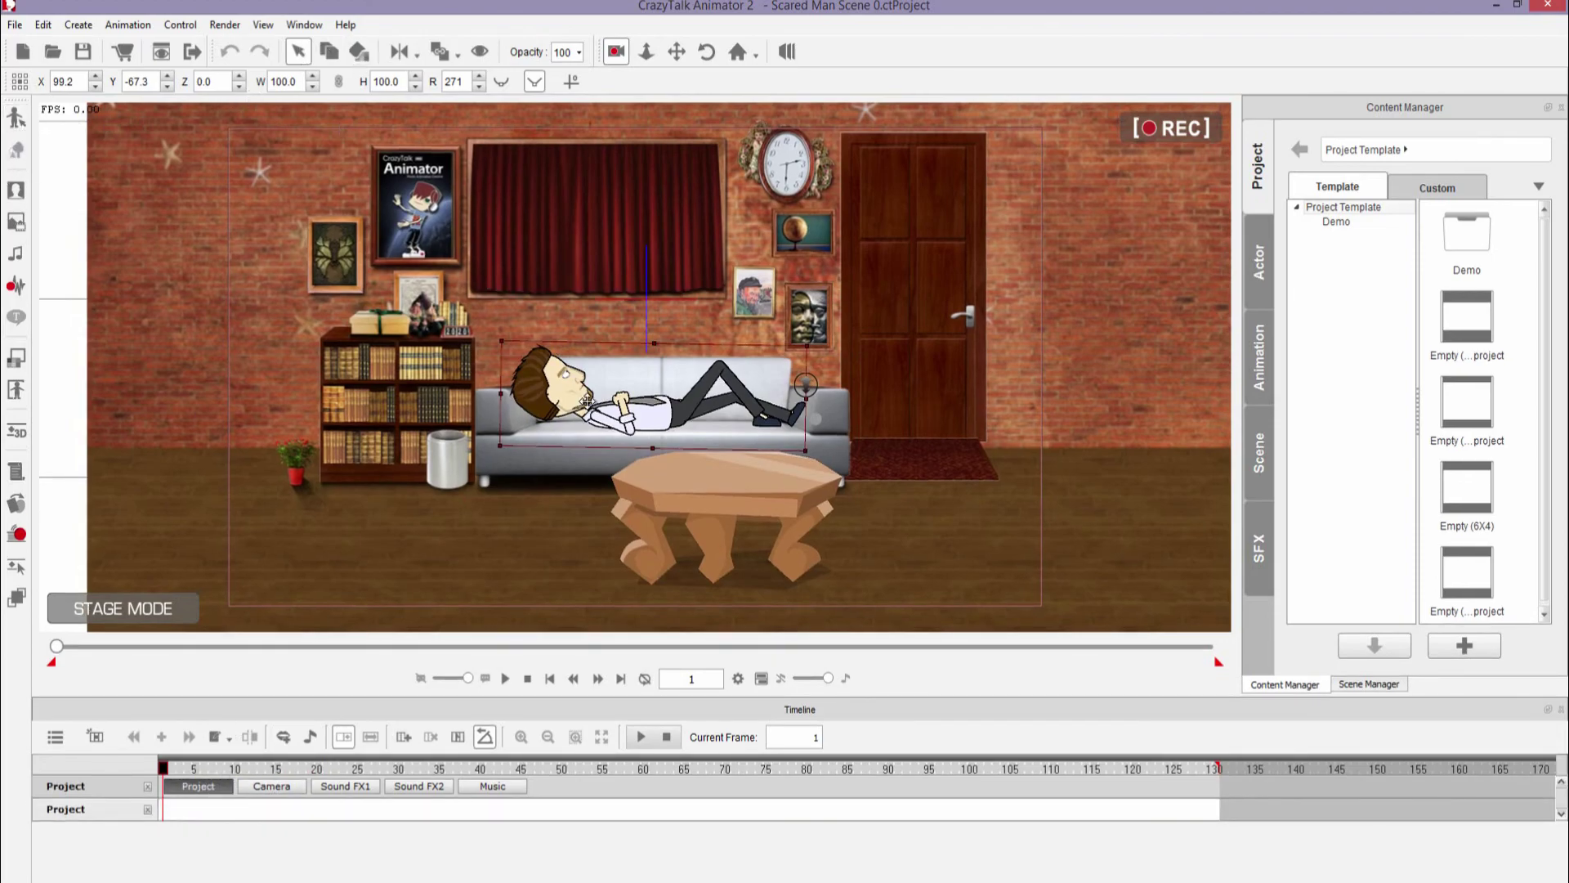
left_click(610, 421)
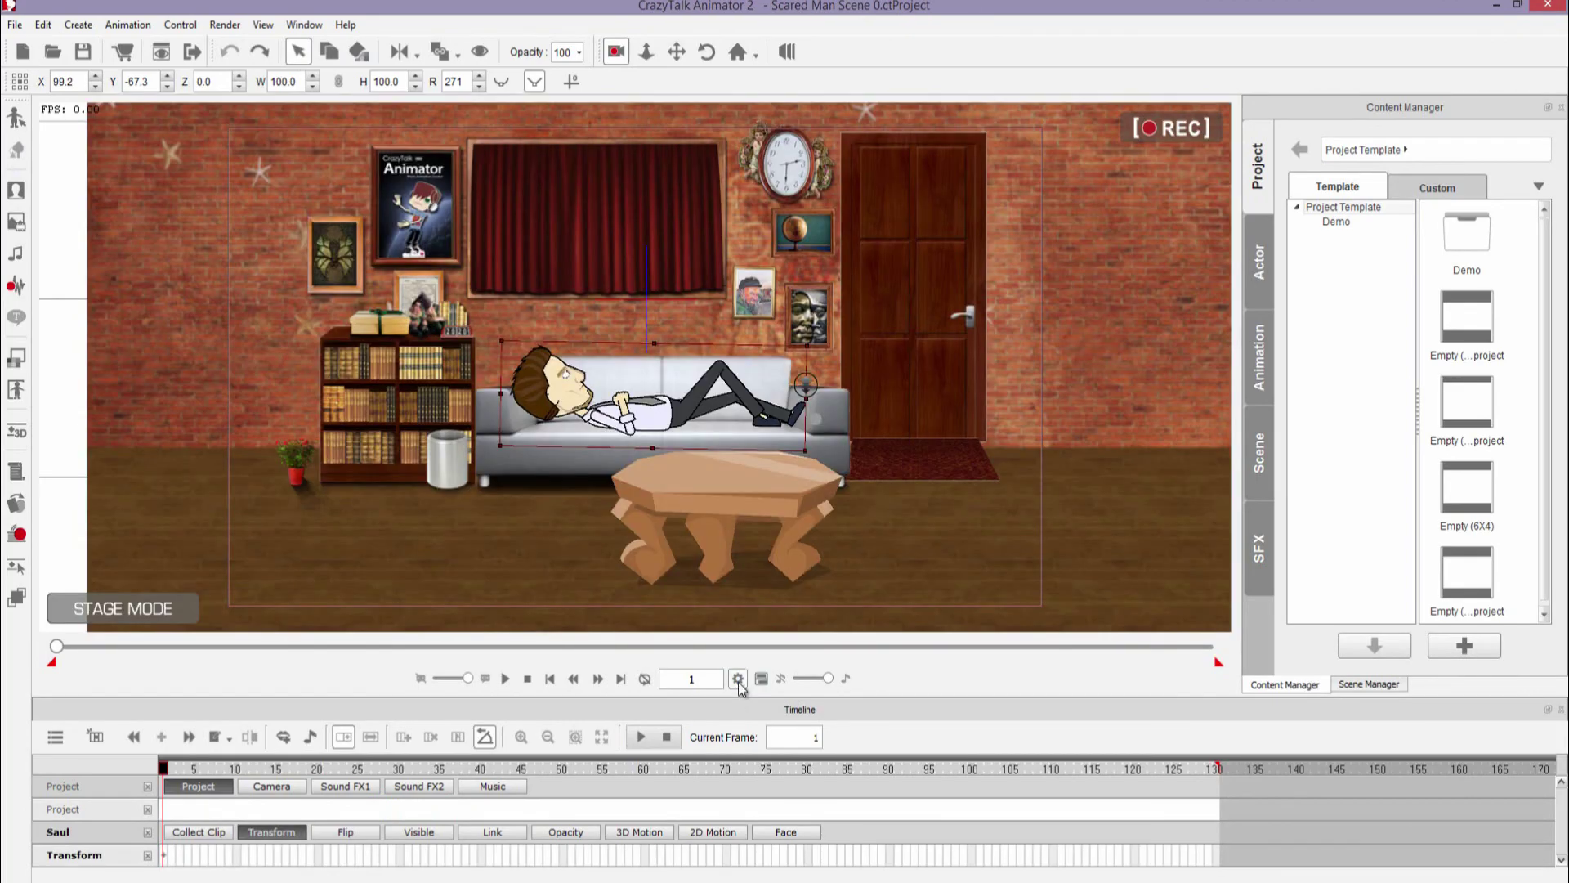
Open Project Settings, move the window aside, and confirm with OK
left_click(738, 679)
left_click_drag(711, 471, 765, 381)
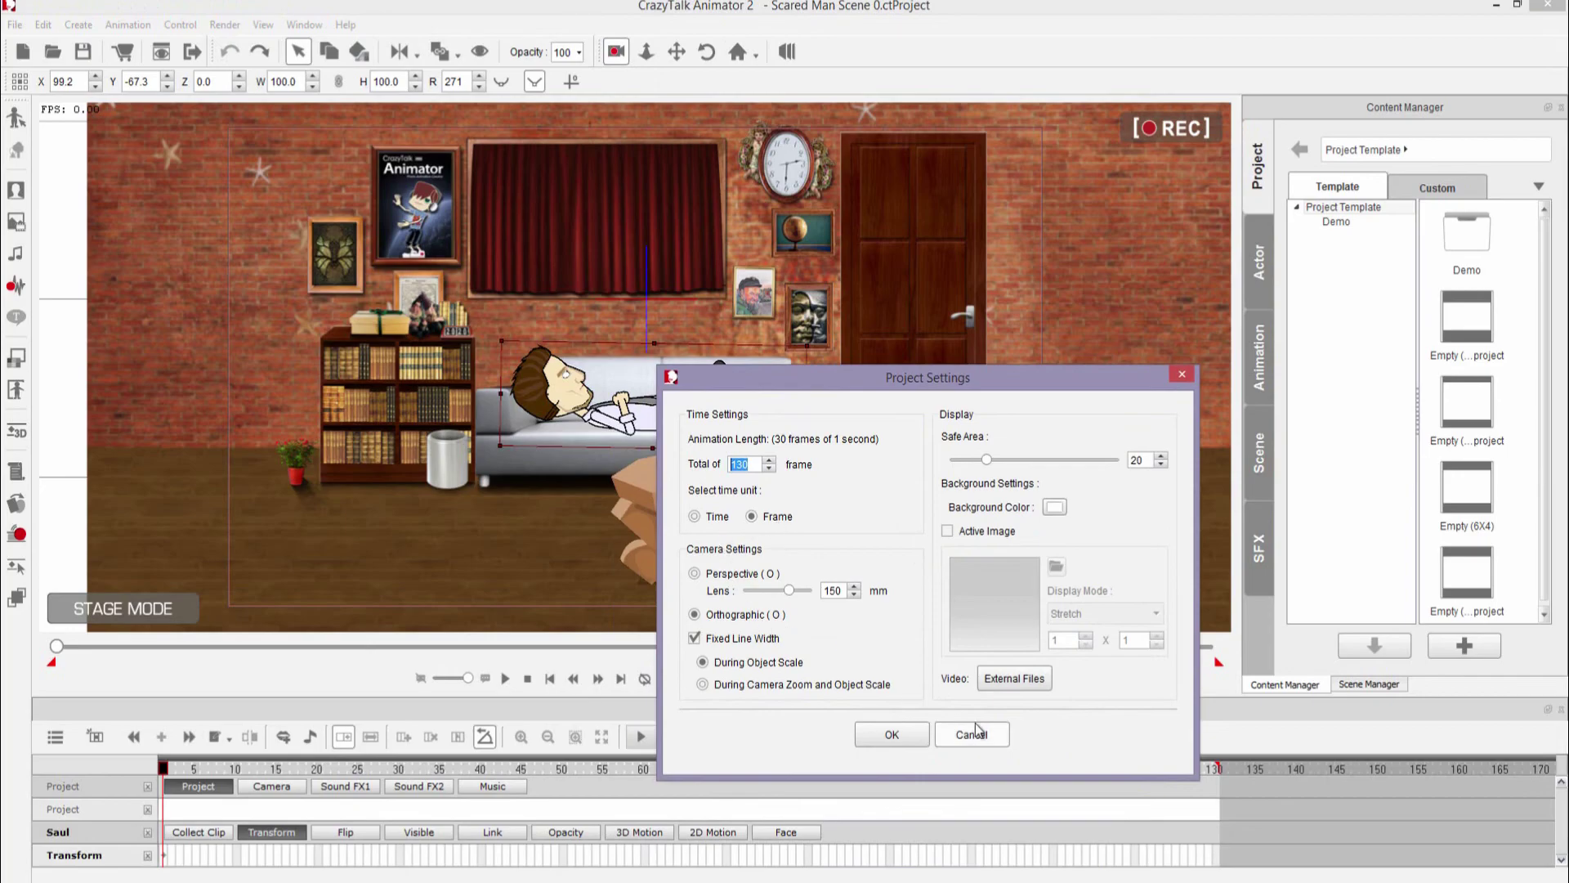
left_click(894, 735)
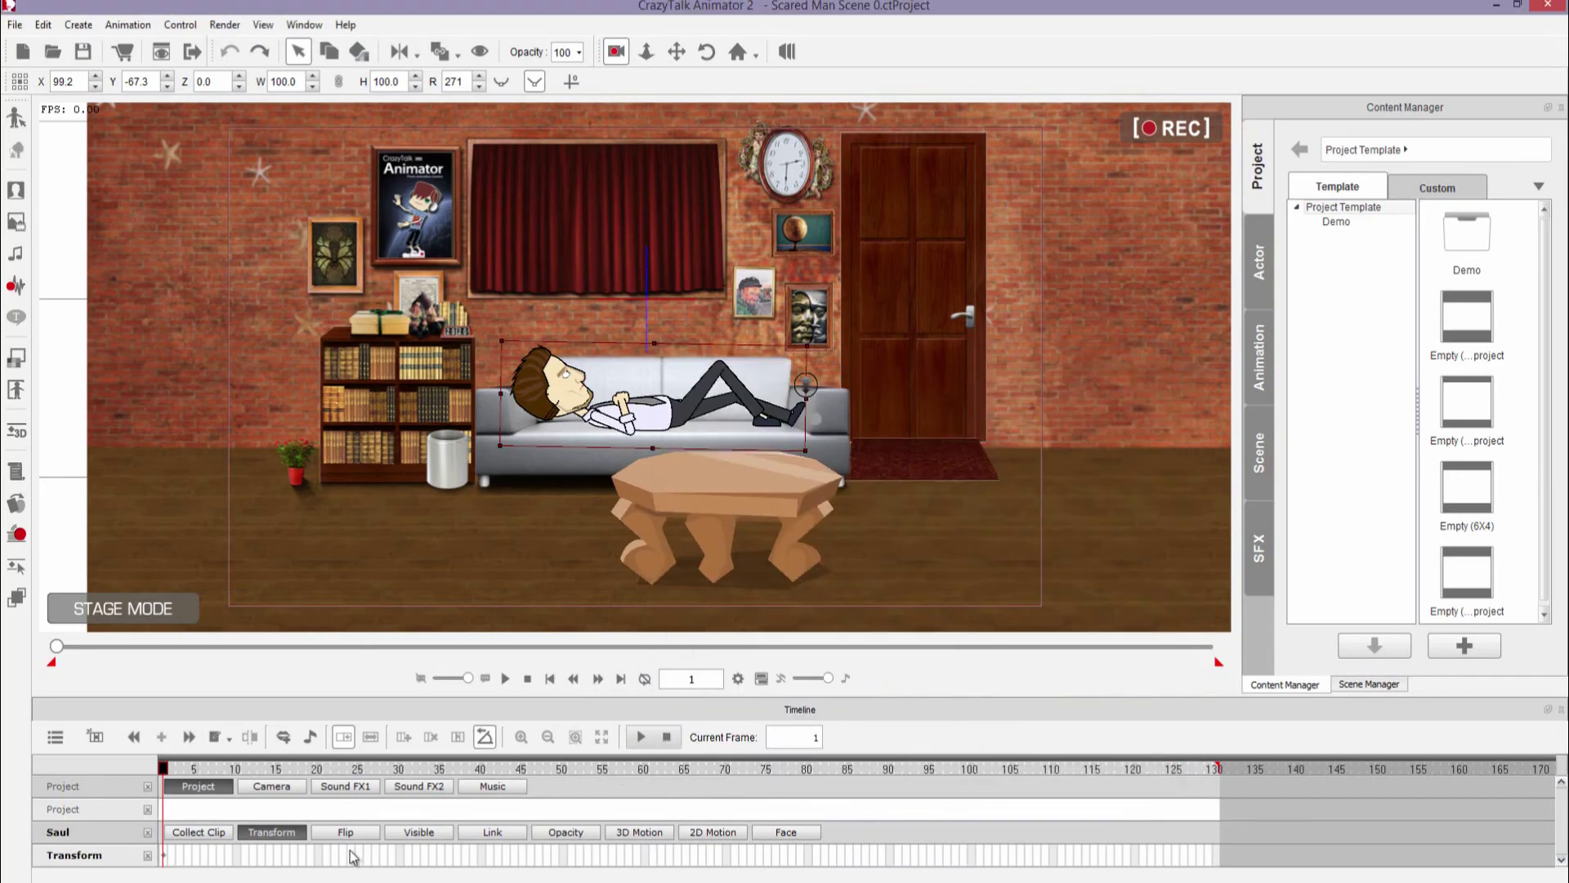
Show the Sound FX1, Sound FX2 and Music timeline tracks, then hide them again
left_click(418, 786)
left_click(345, 787)
left_click(490, 788)
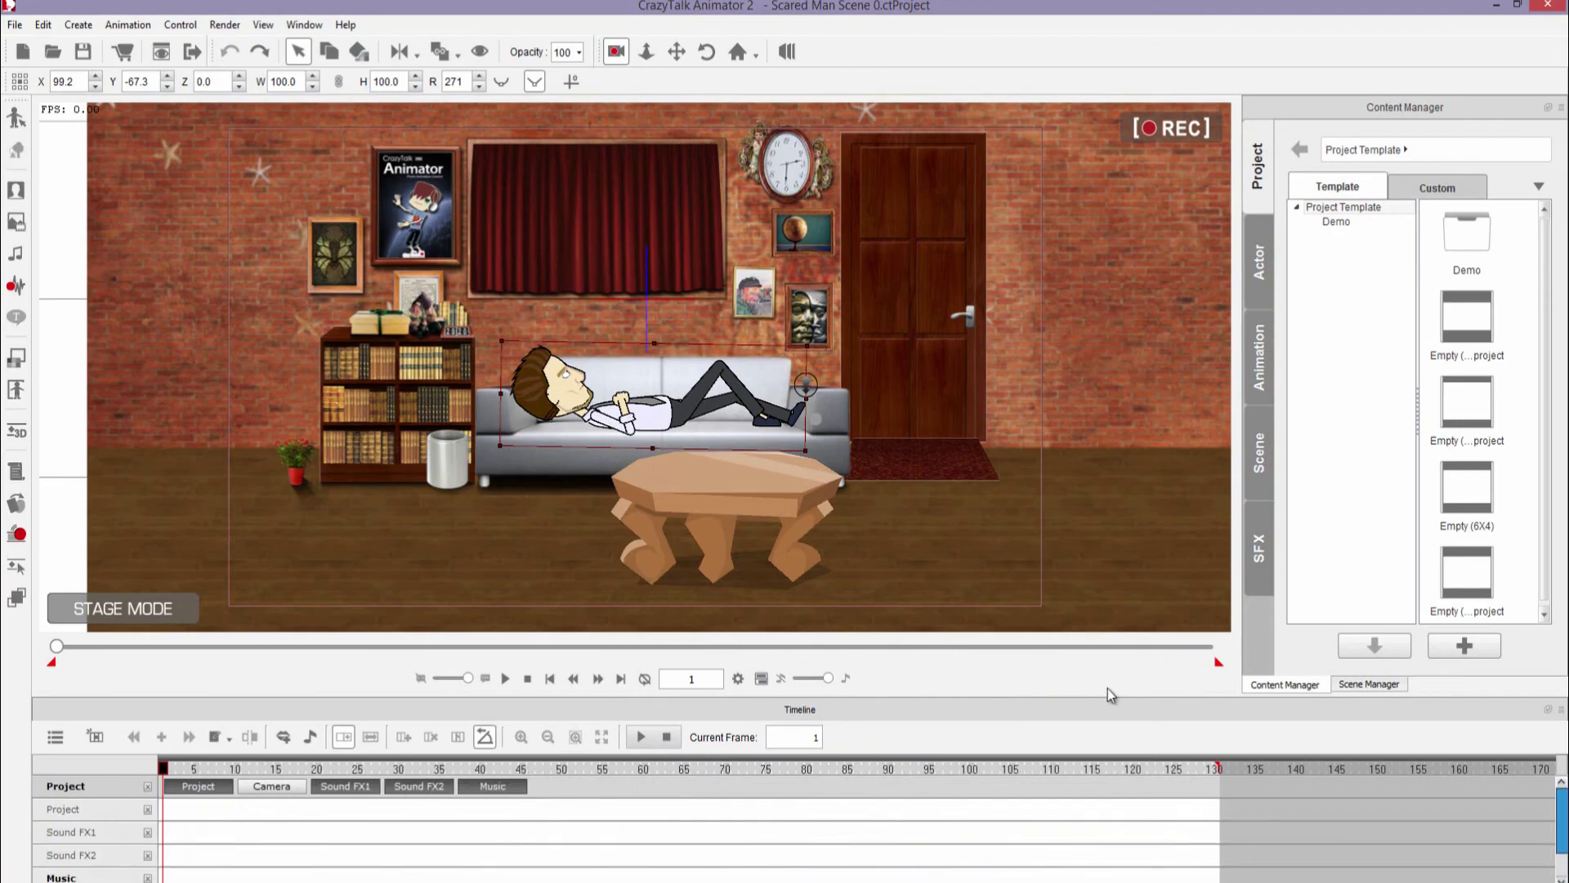
left_click(492, 786)
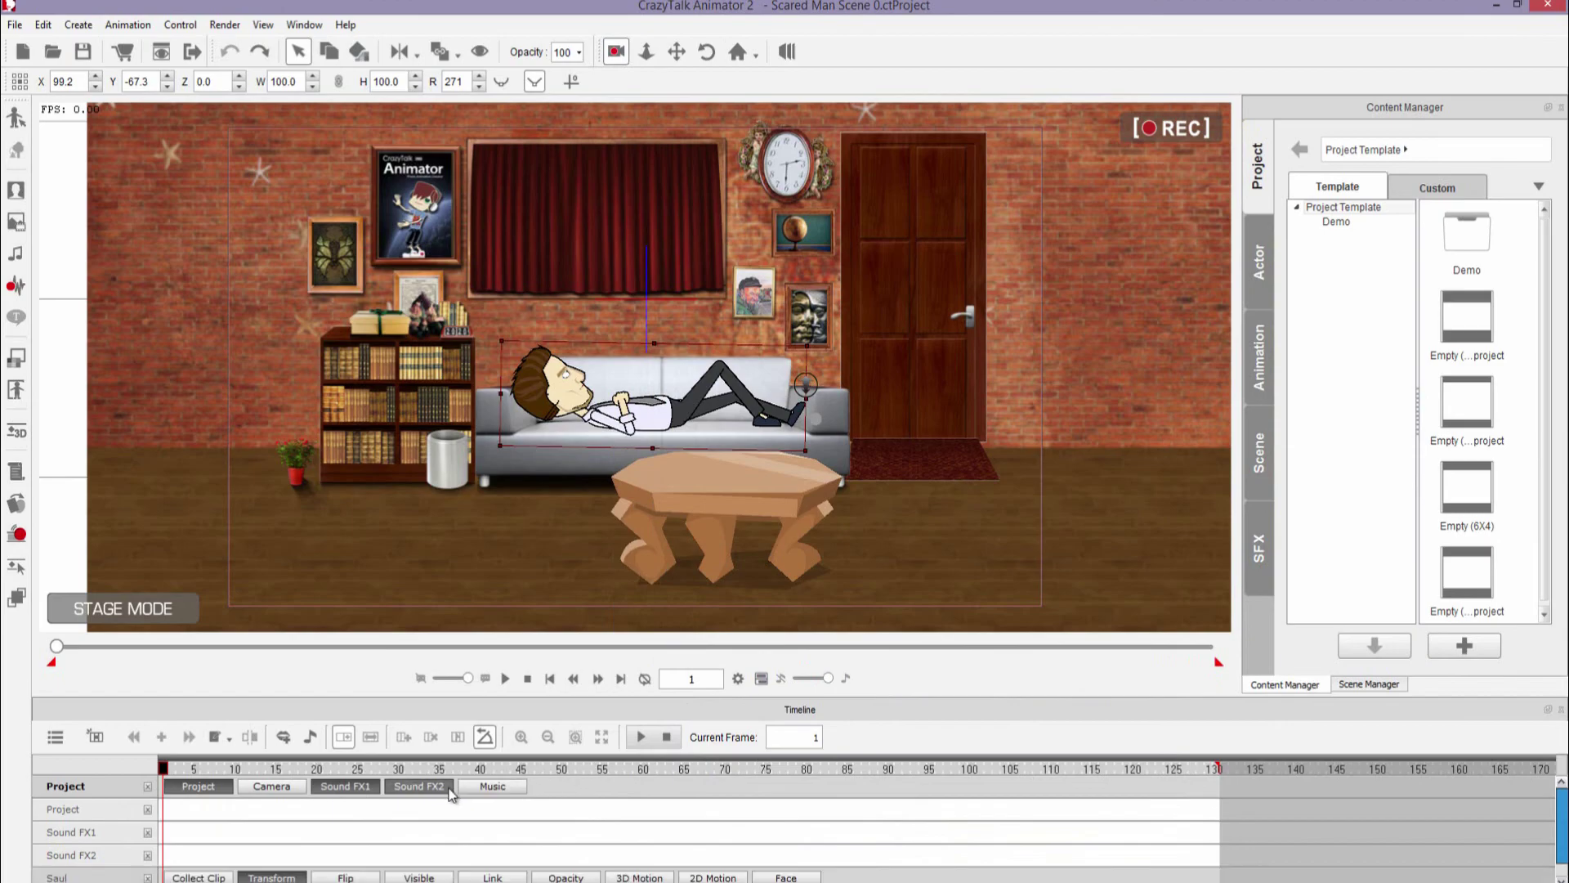
left_click(418, 786)
left_click(345, 786)
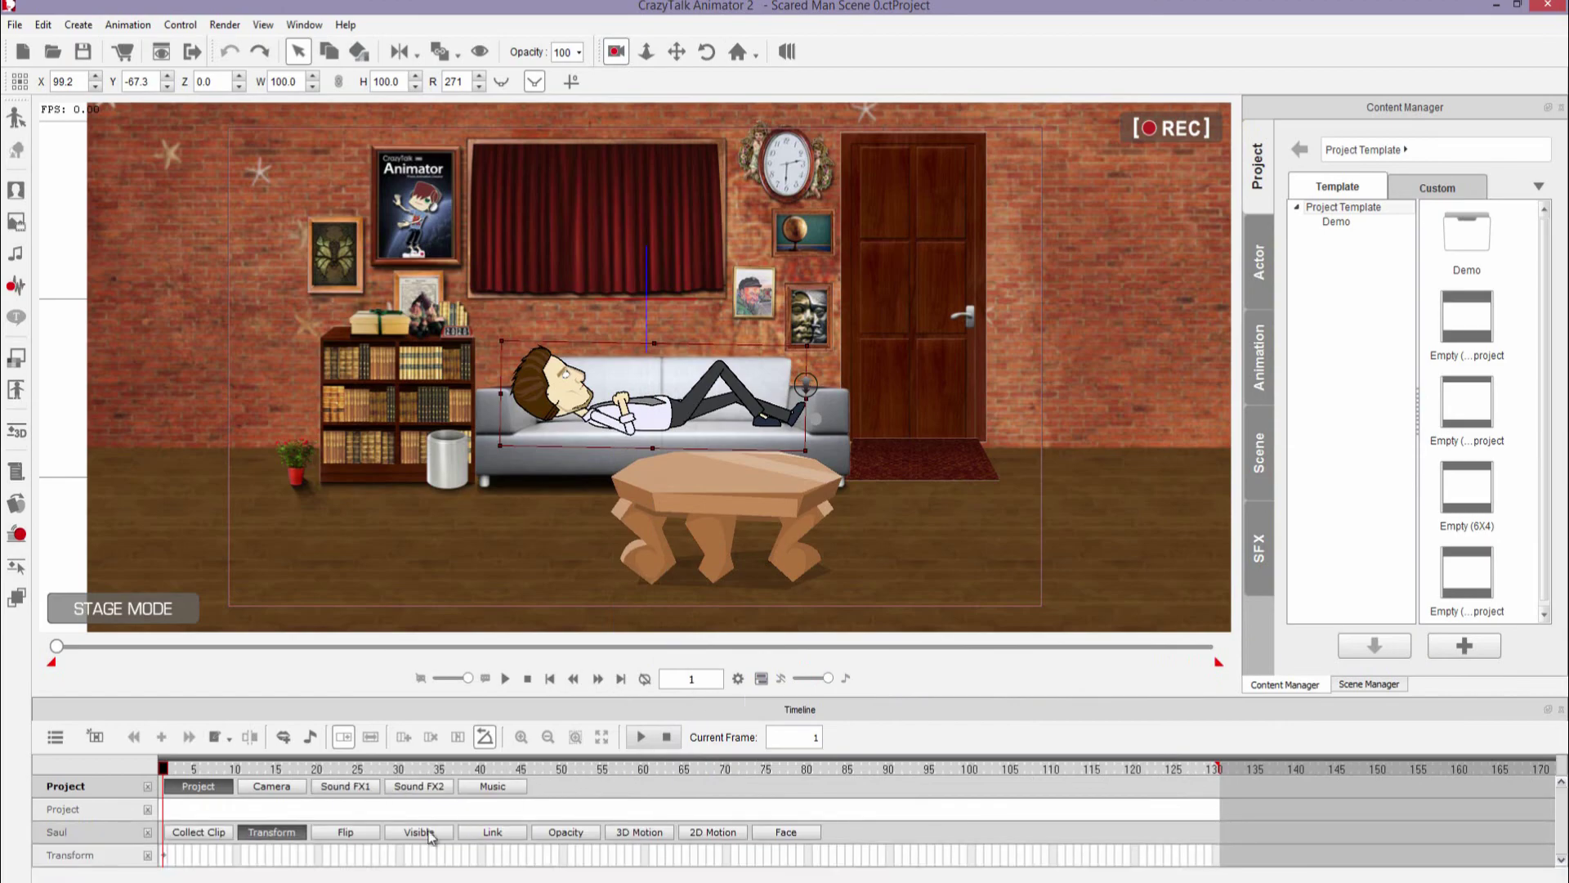
View the Render Video settings, then switch to the Scene Manager's list of actors and props
left_click(225, 24)
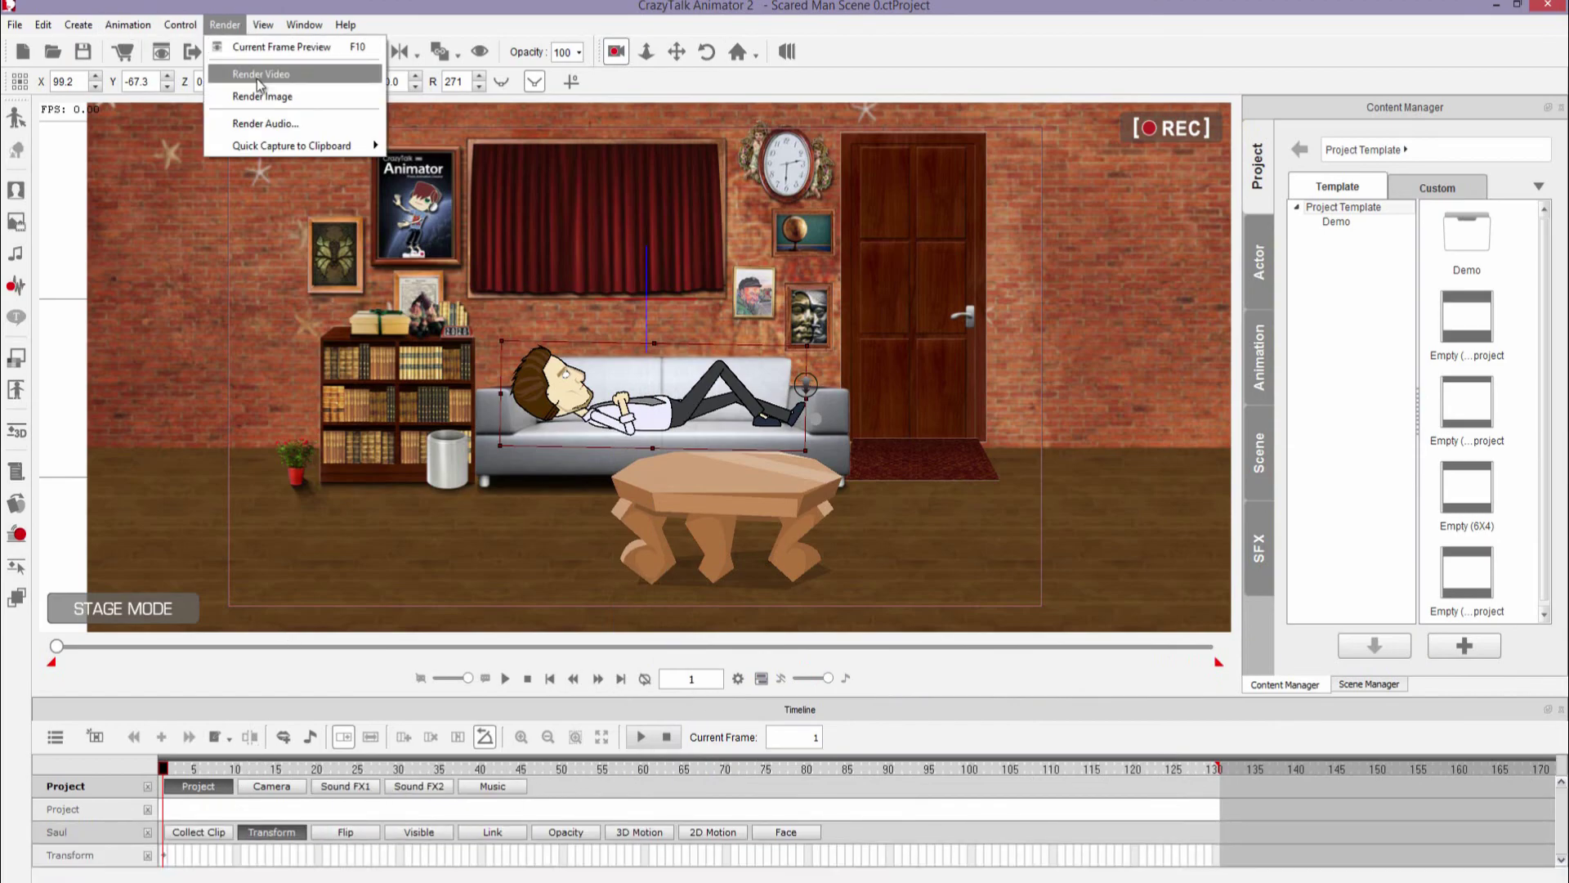
left_click(286, 75)
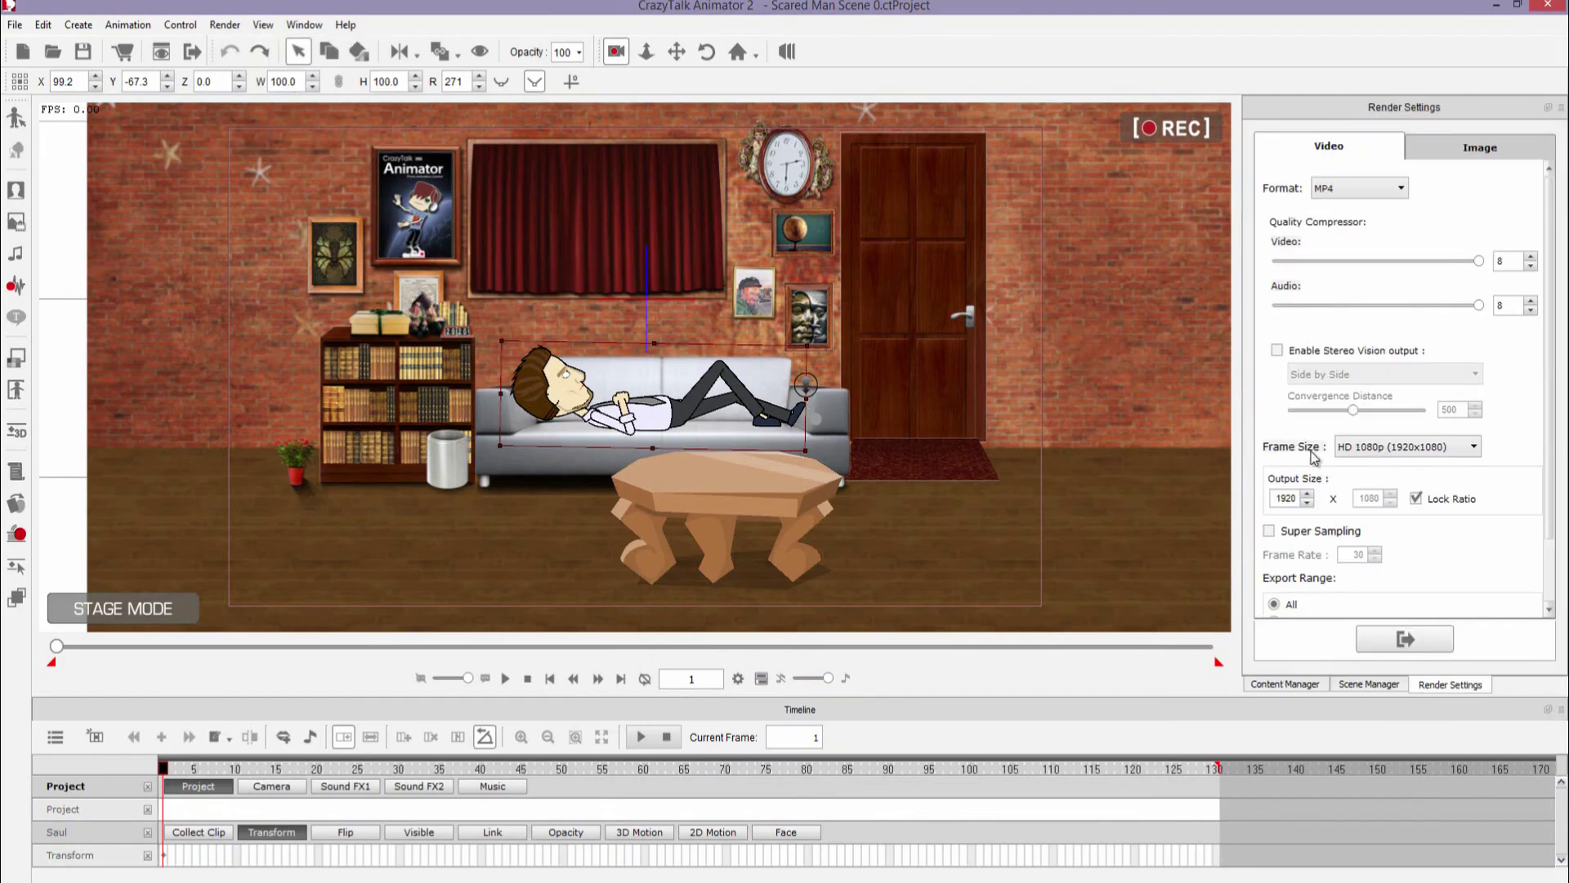
scroll(1332, 487, "down", 1)
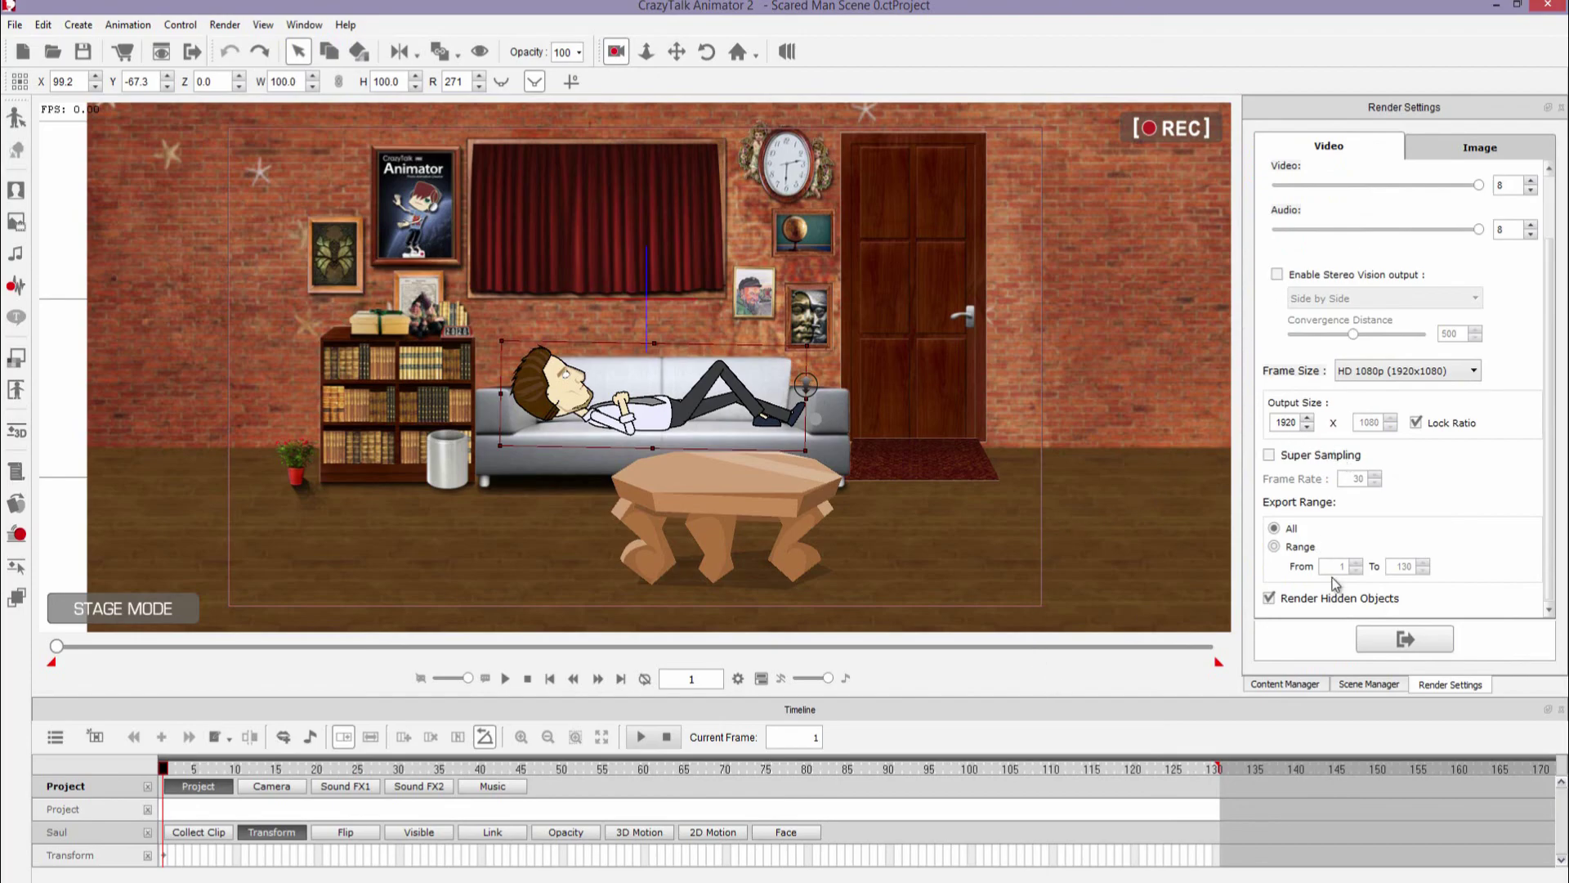
left_click(1343, 687)
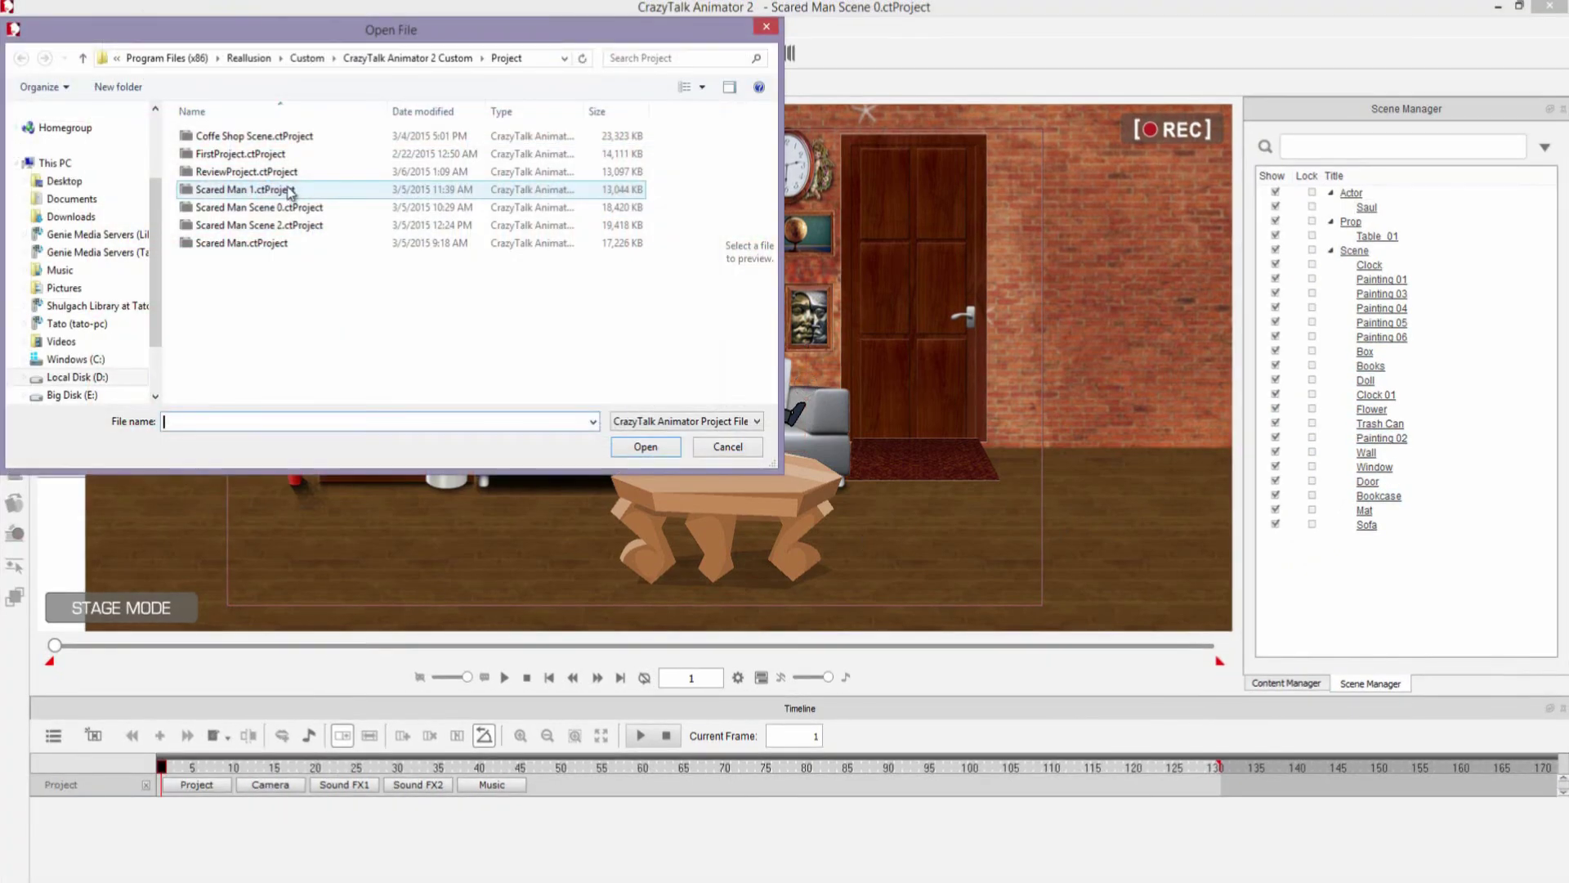
Open Scared Man 1.ctProject and scrub the timeline to preview the walk
left_click(641, 446)
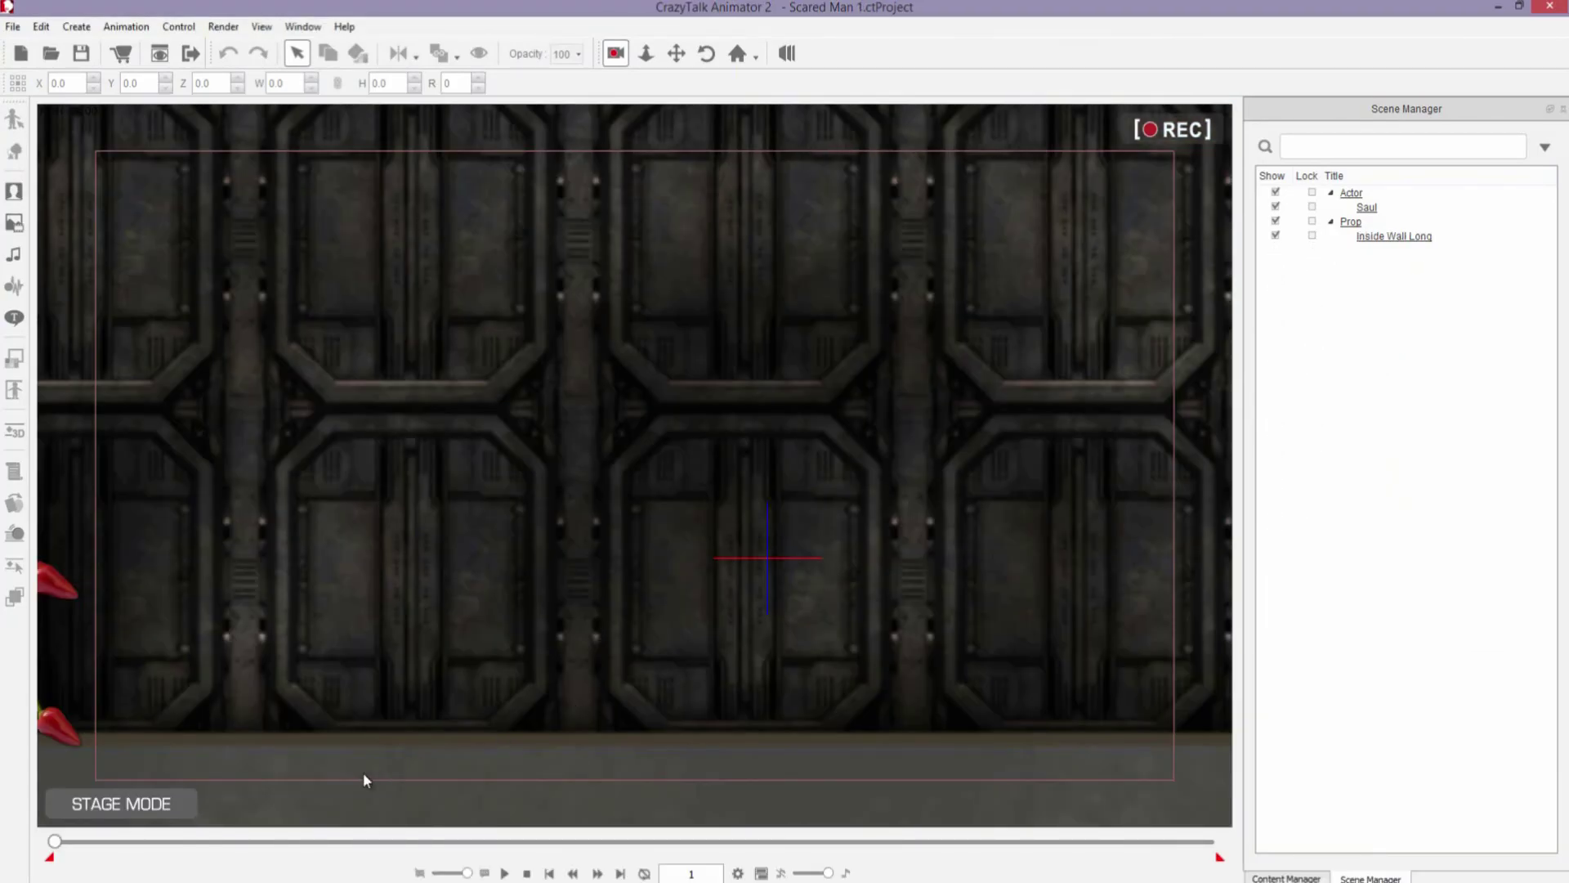
key("F3")
left_click_drag(258, 771, 374, 727)
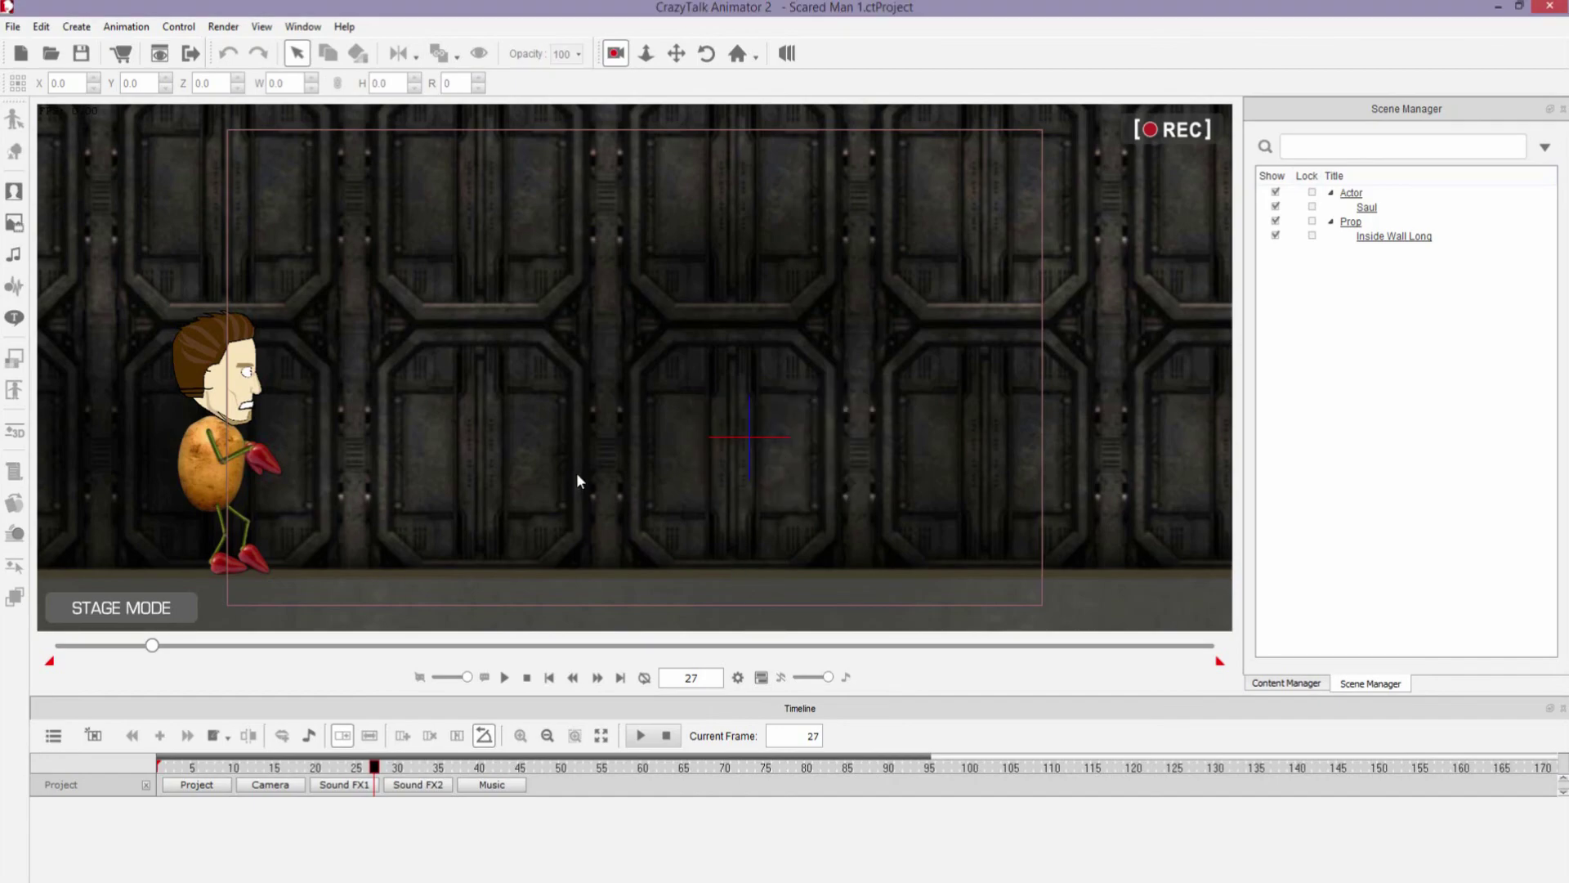
Zoom in on the wall, orbit it in 3D perspective, and return to the camera view
left_click_drag(576, 481, 747, 359)
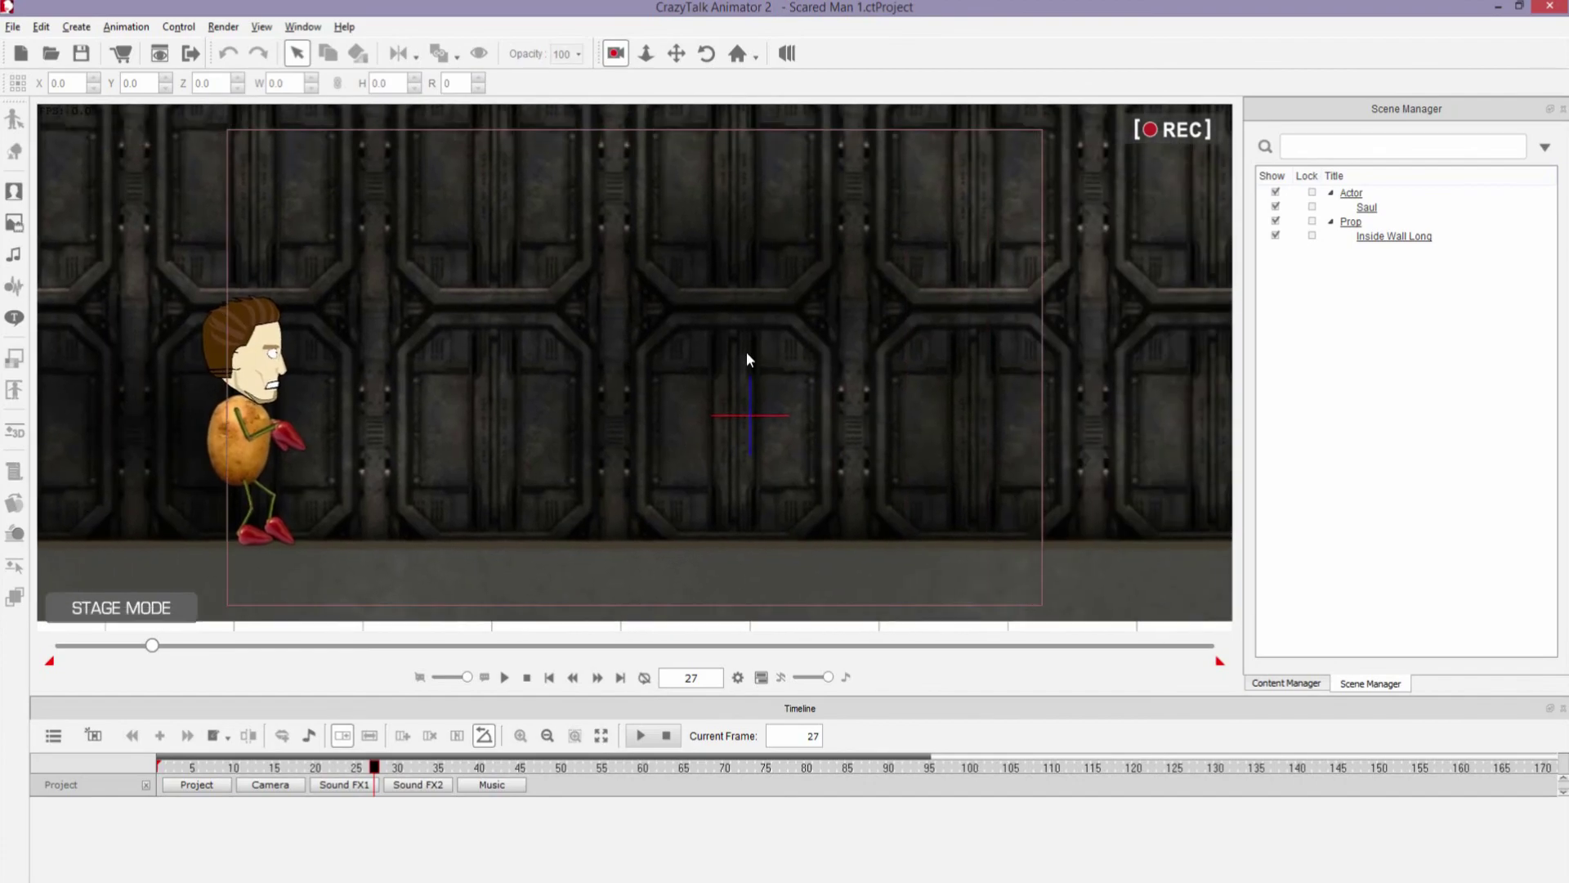
left_click(787, 54)
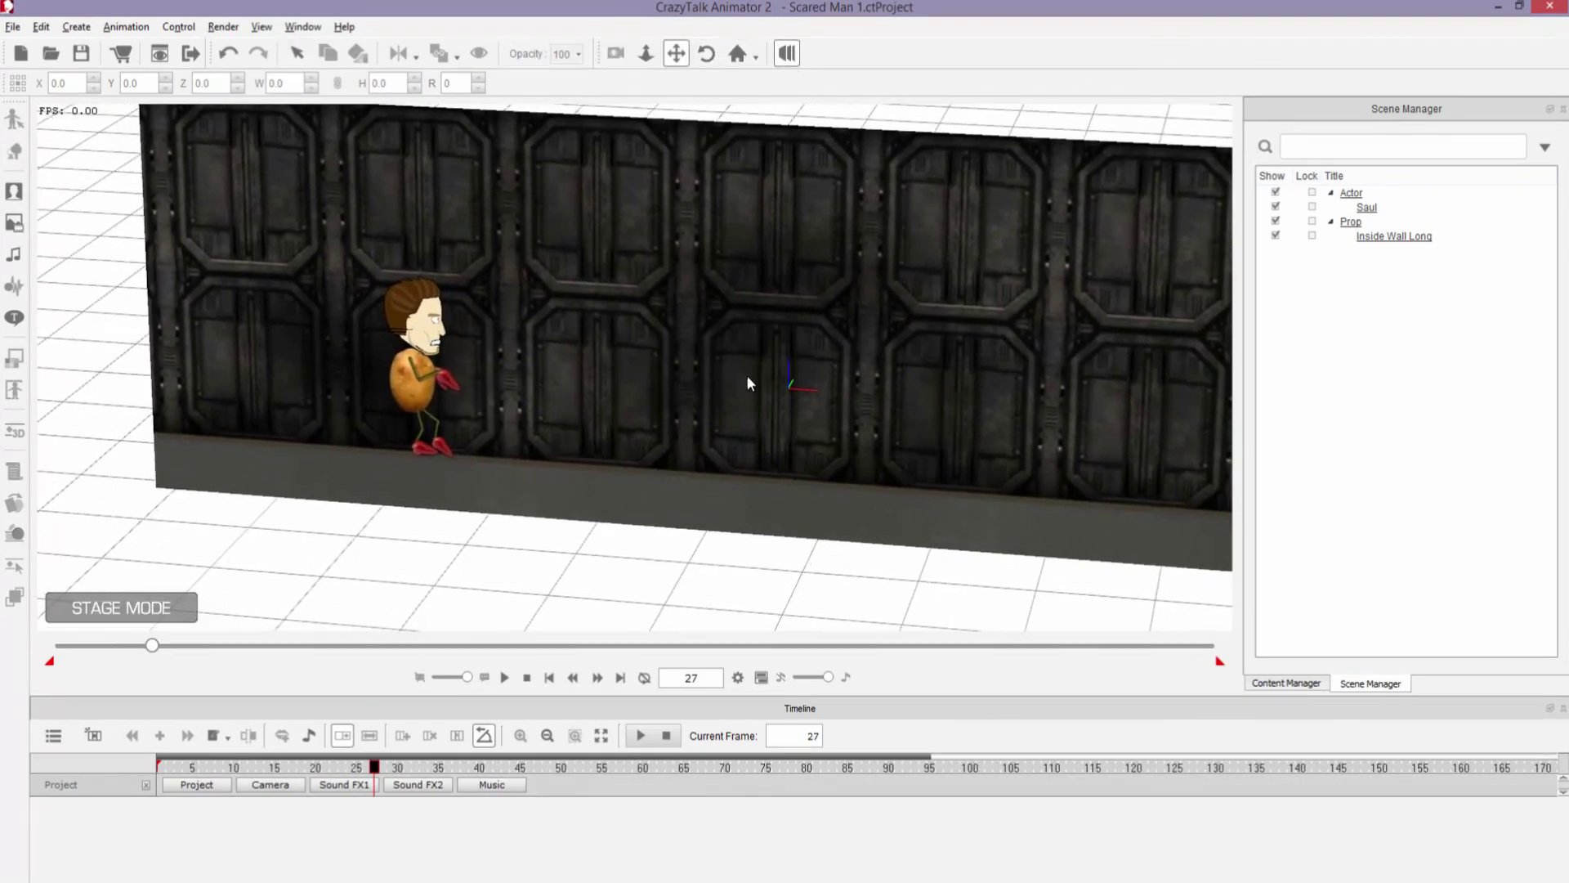
mouse_move(747, 377)
left_mouse_down()
mouse_move(760, 351)
mouse_move(641, 353)
mouse_move(735, 351)
left_mouse_up()
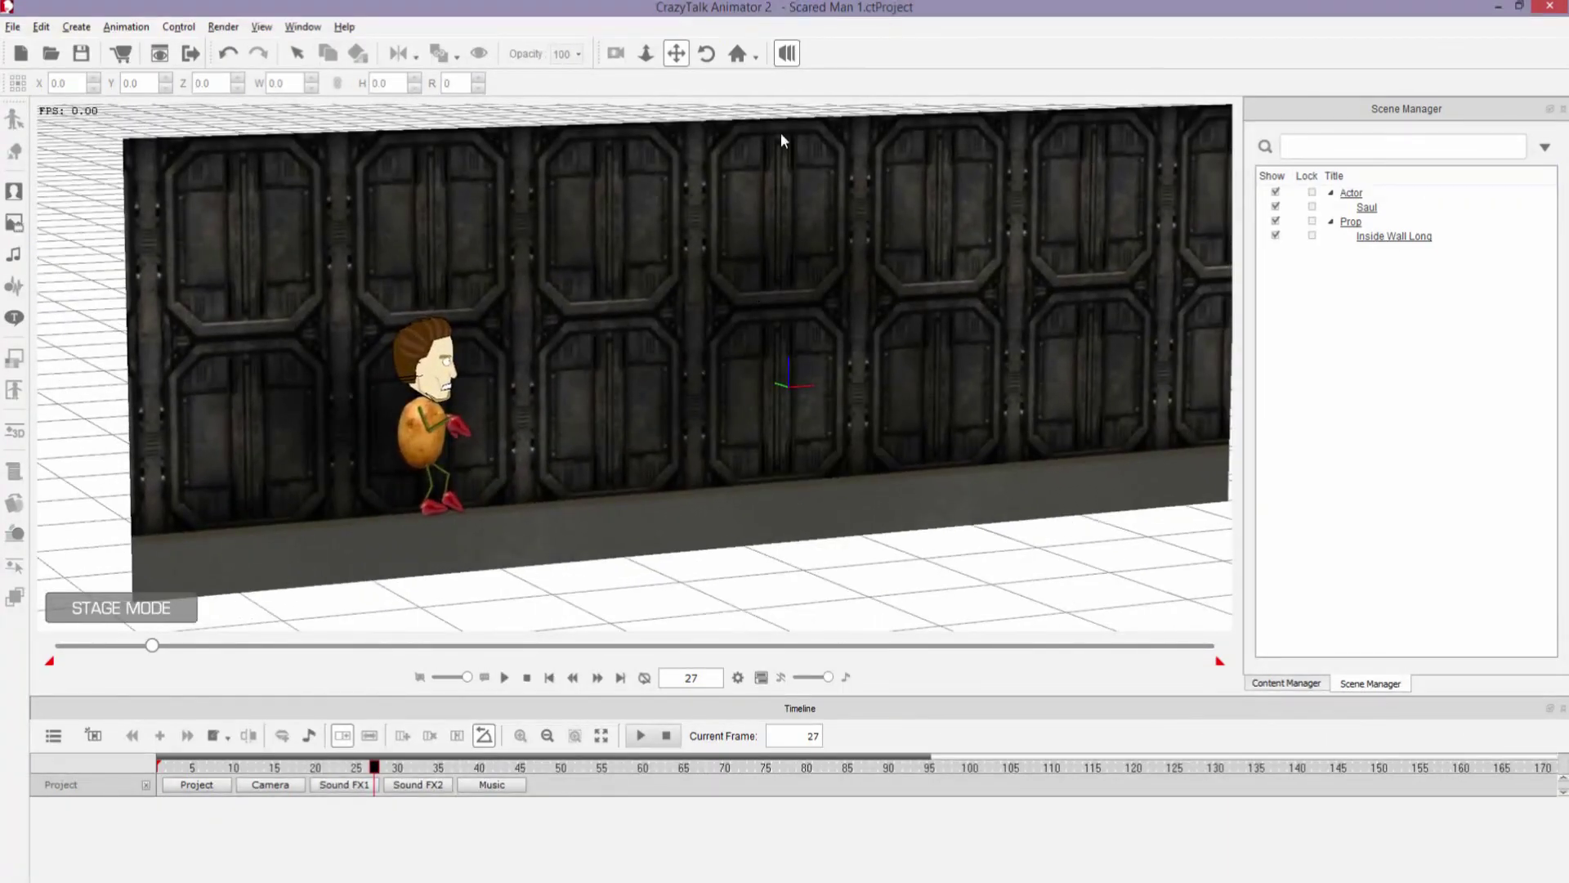
left_click(784, 56)
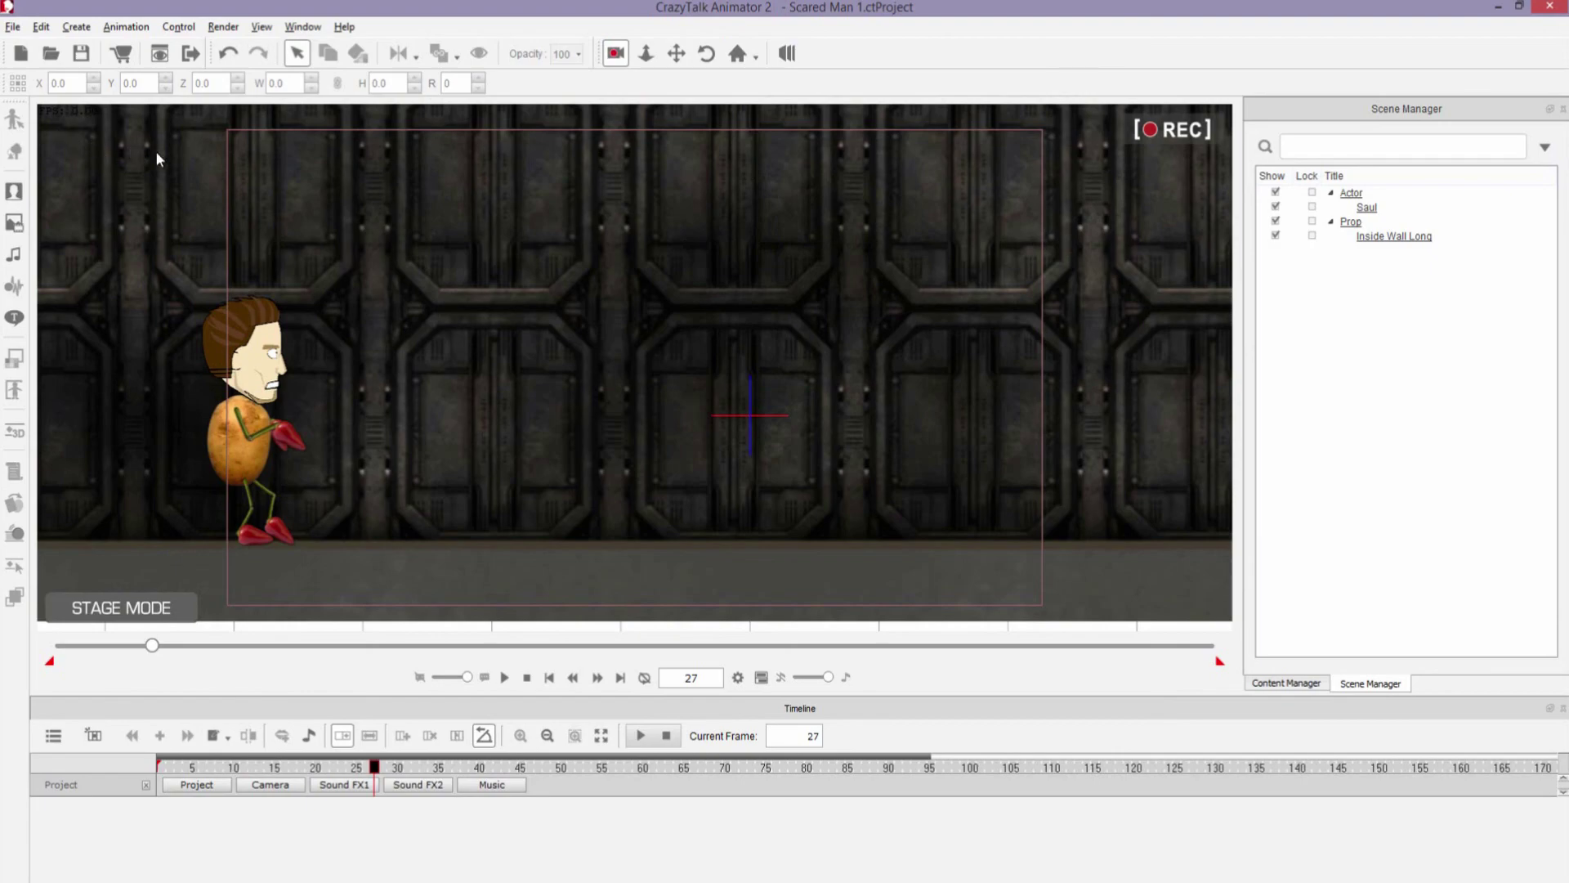
Discard the current project and open Scared Man.ctProject
left_click(13, 27)
left_click(37, 68)
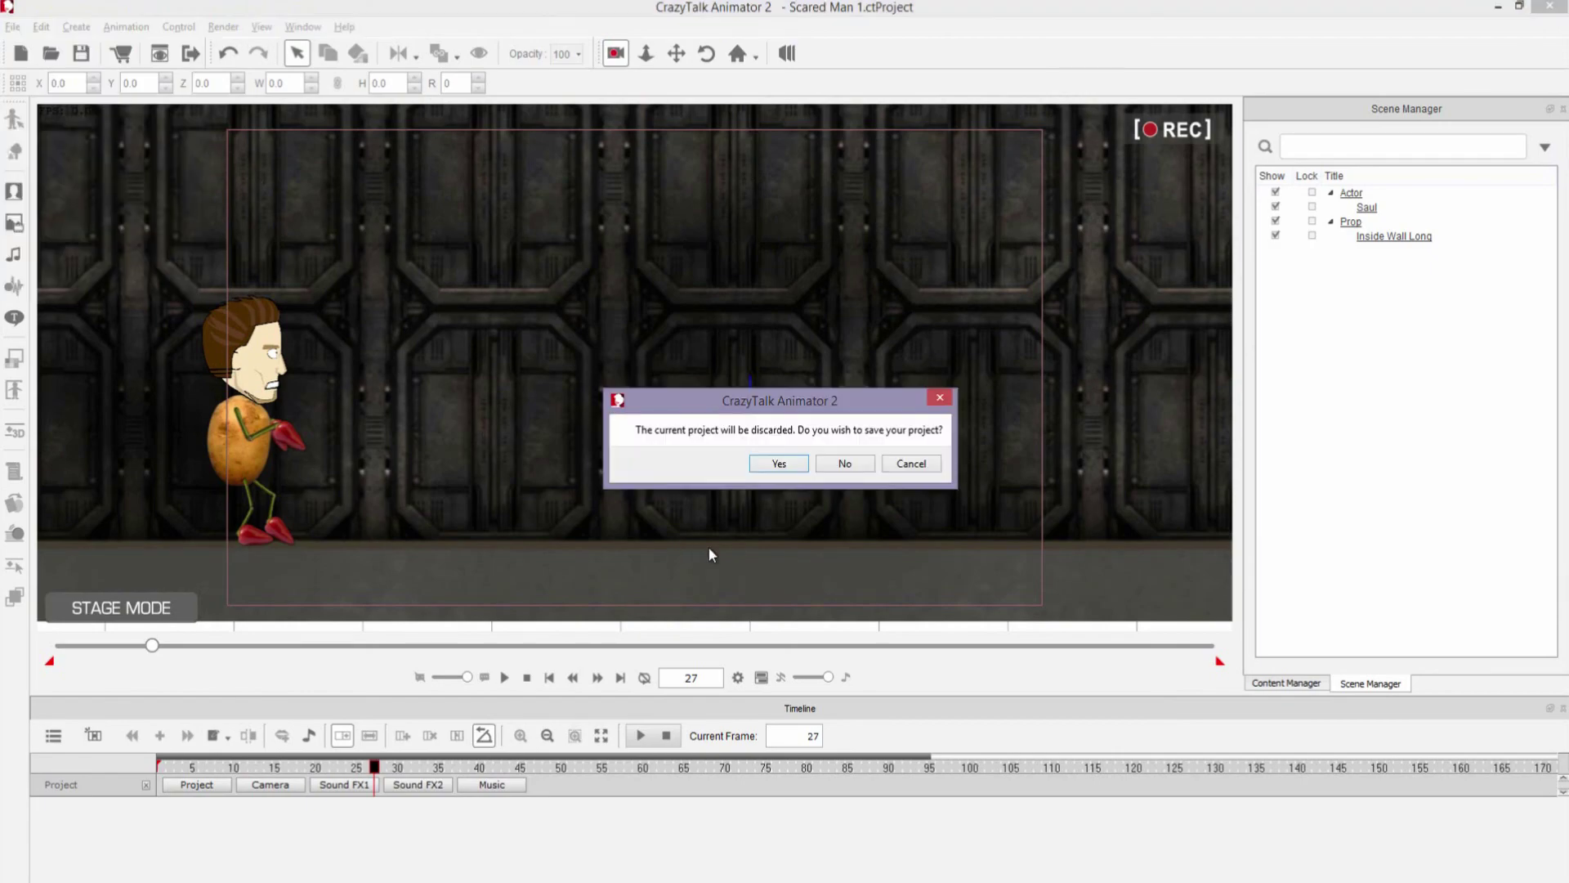
left_click(857, 463)
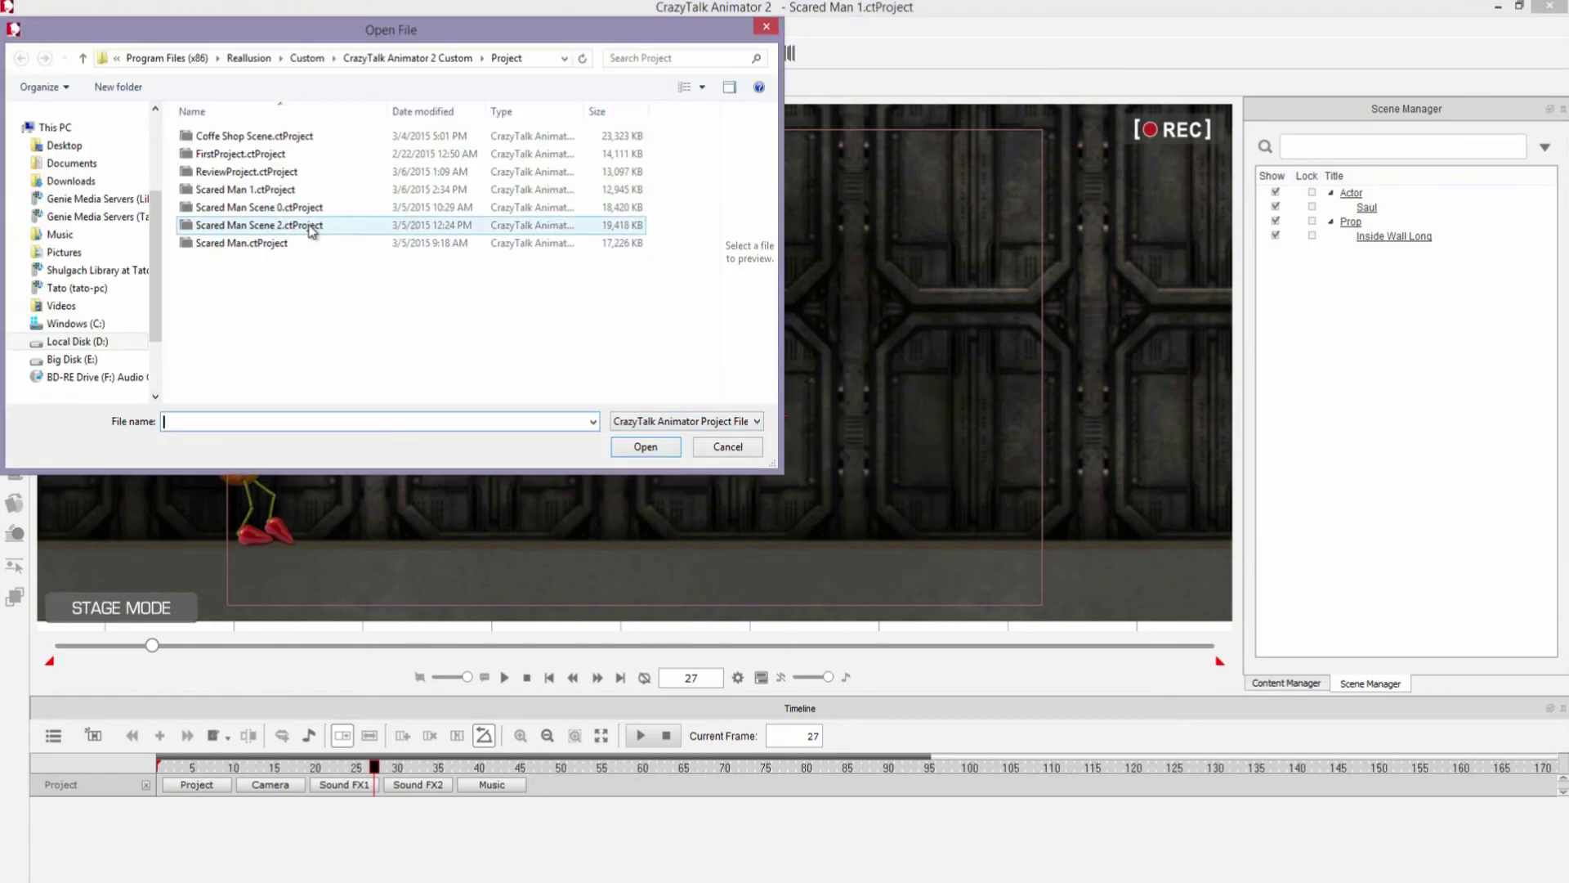
double_click(364, 303)
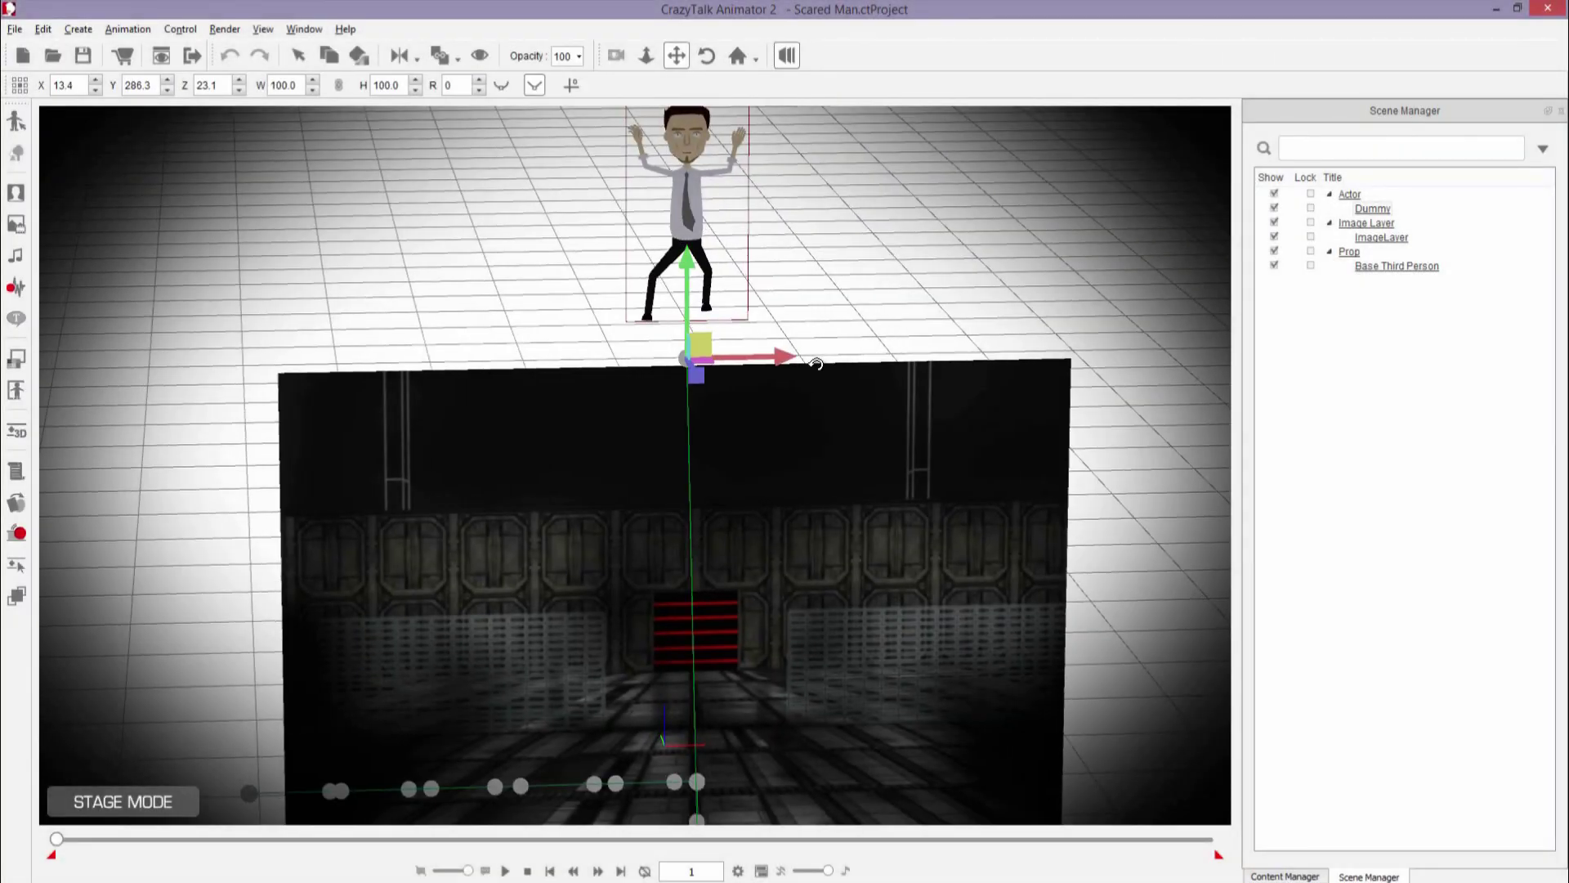
Orbit the corridor stage in 3D and advance the animation to frame 148
left_click_drag(816, 363, 294, 812)
left_click_drag(72, 845, 612, 877)
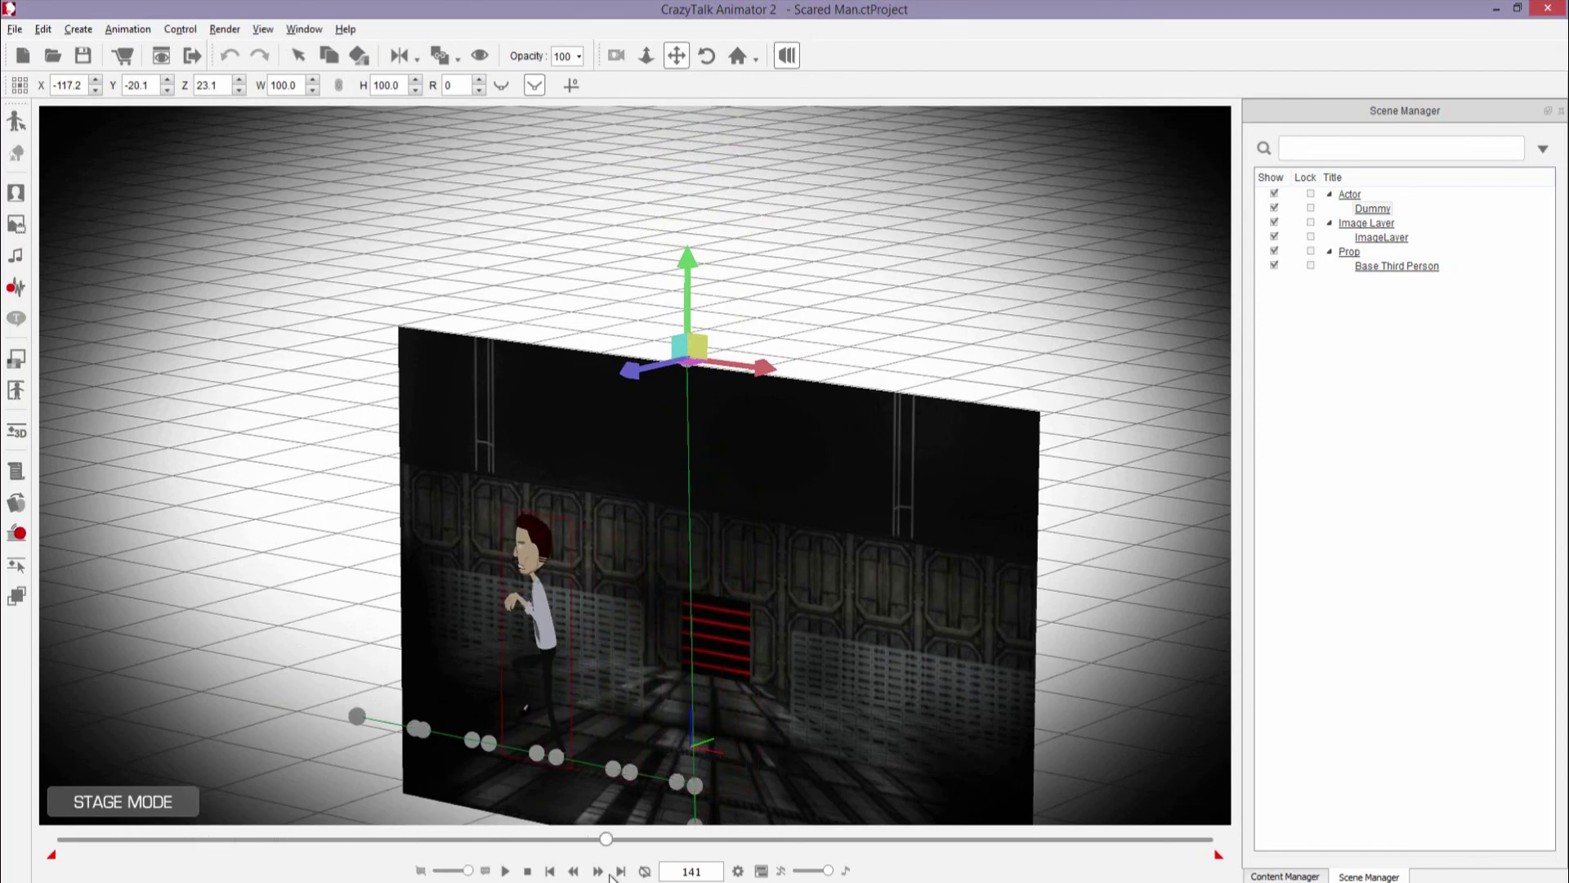
left_click_drag(674, 749, 620, 672)
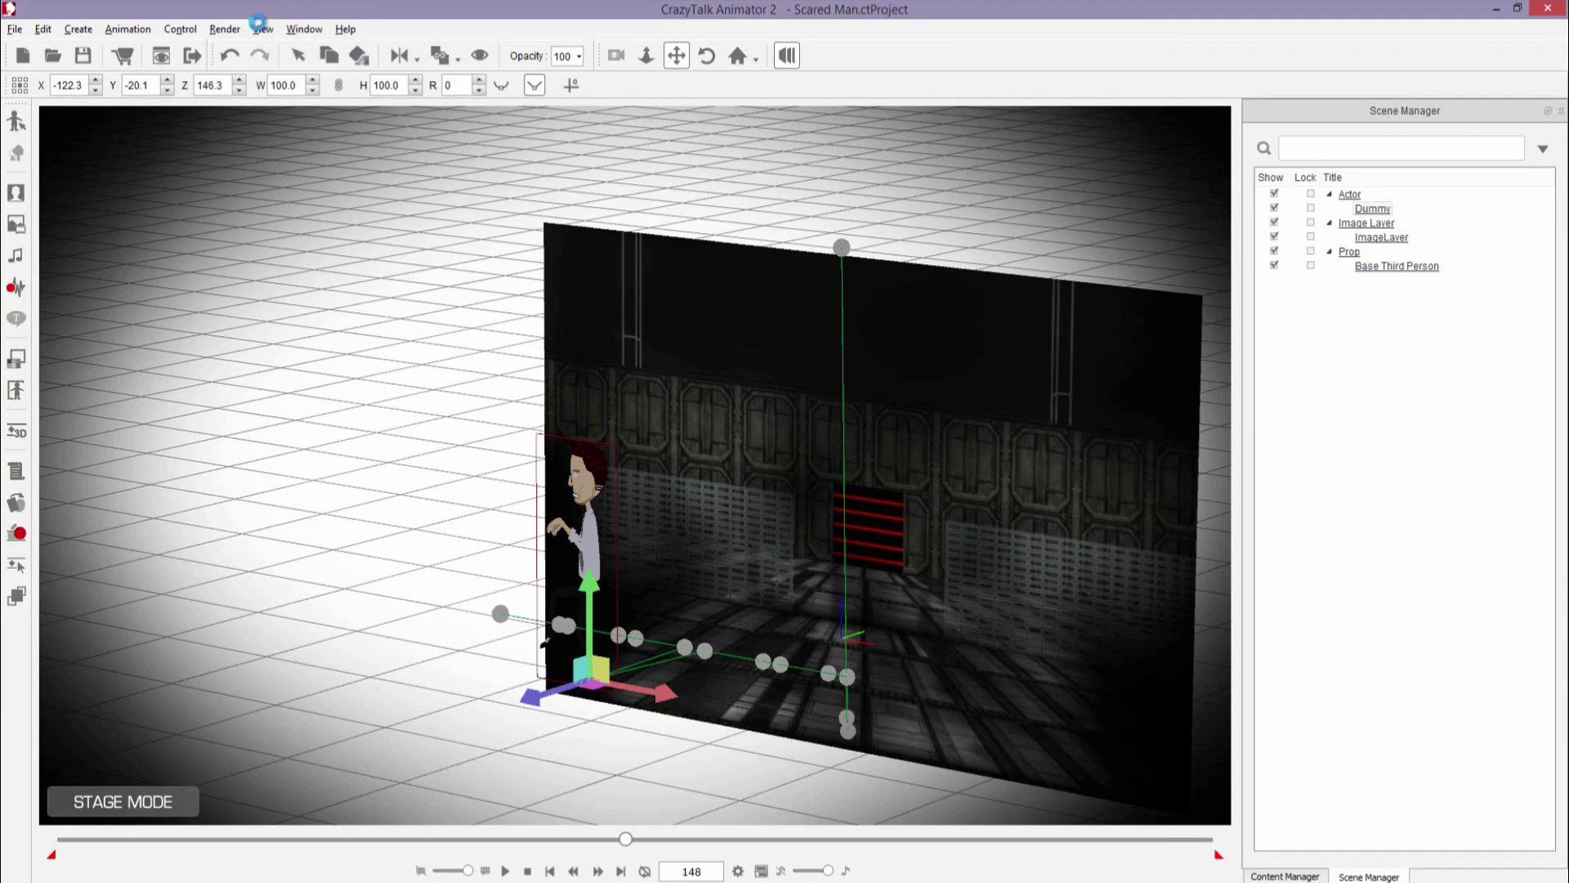
left_click(229, 29)
Keep WMV as the video render format, then select the wall plane and the character
left_click(295, 81)
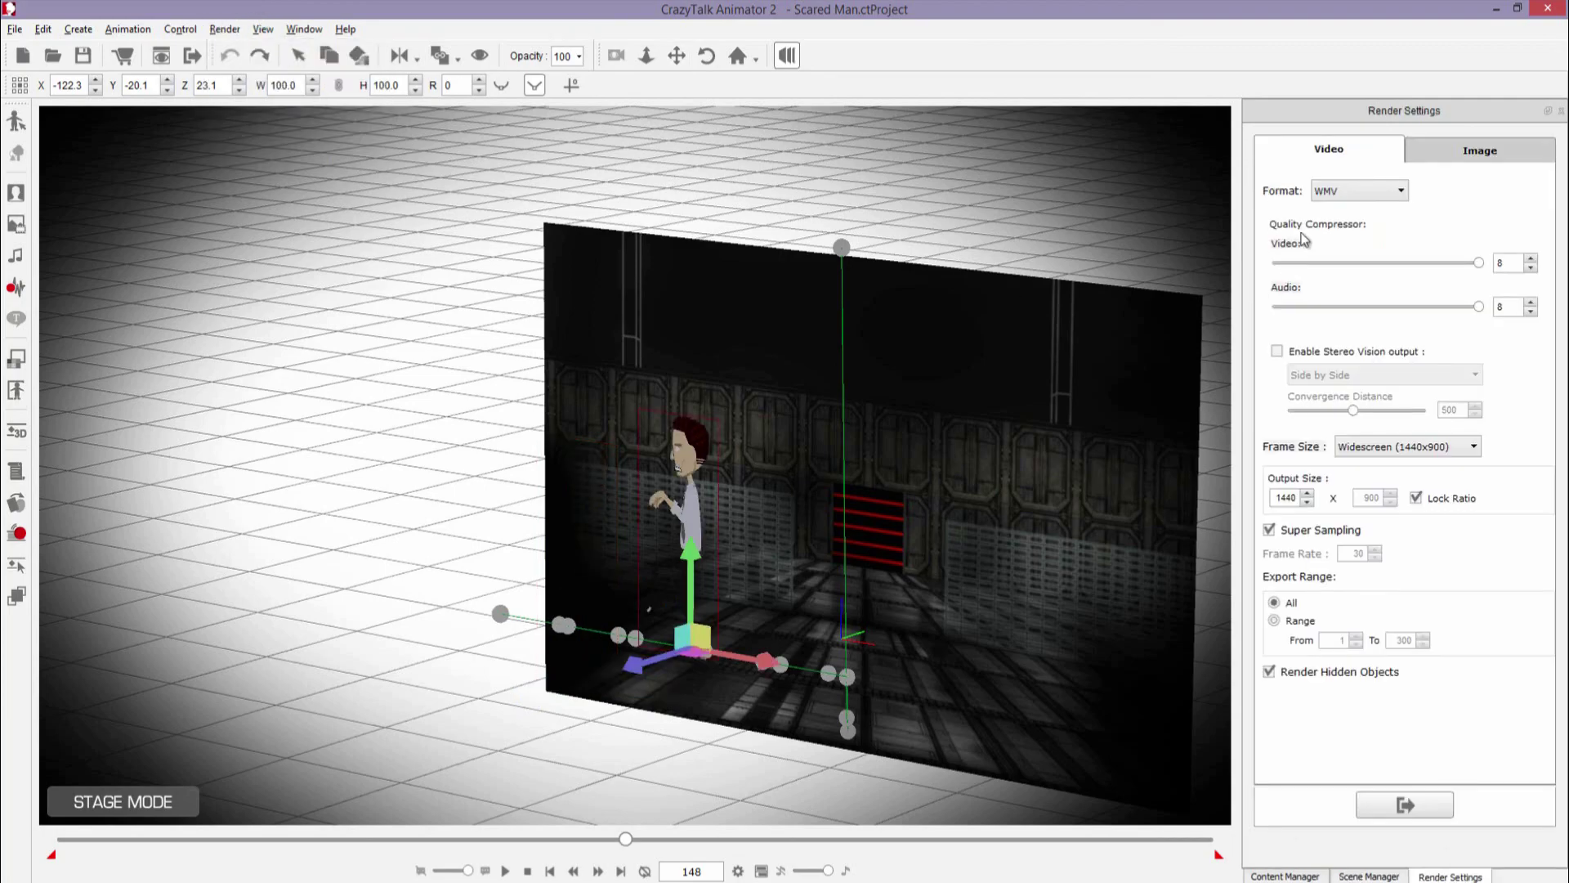
left_click(1355, 196)
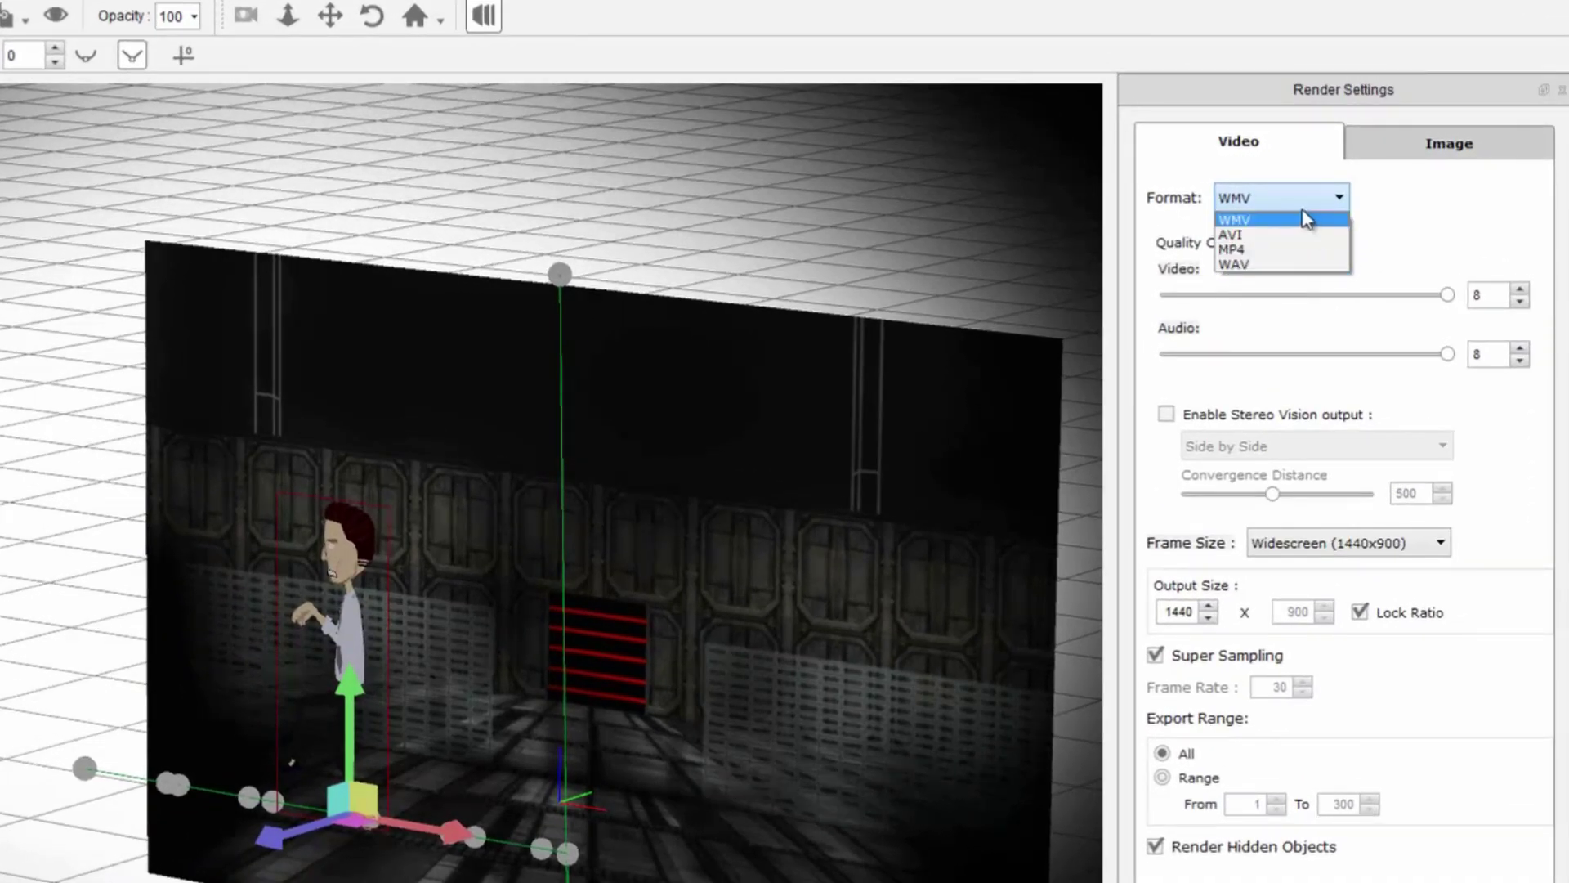
left_click(1372, 194)
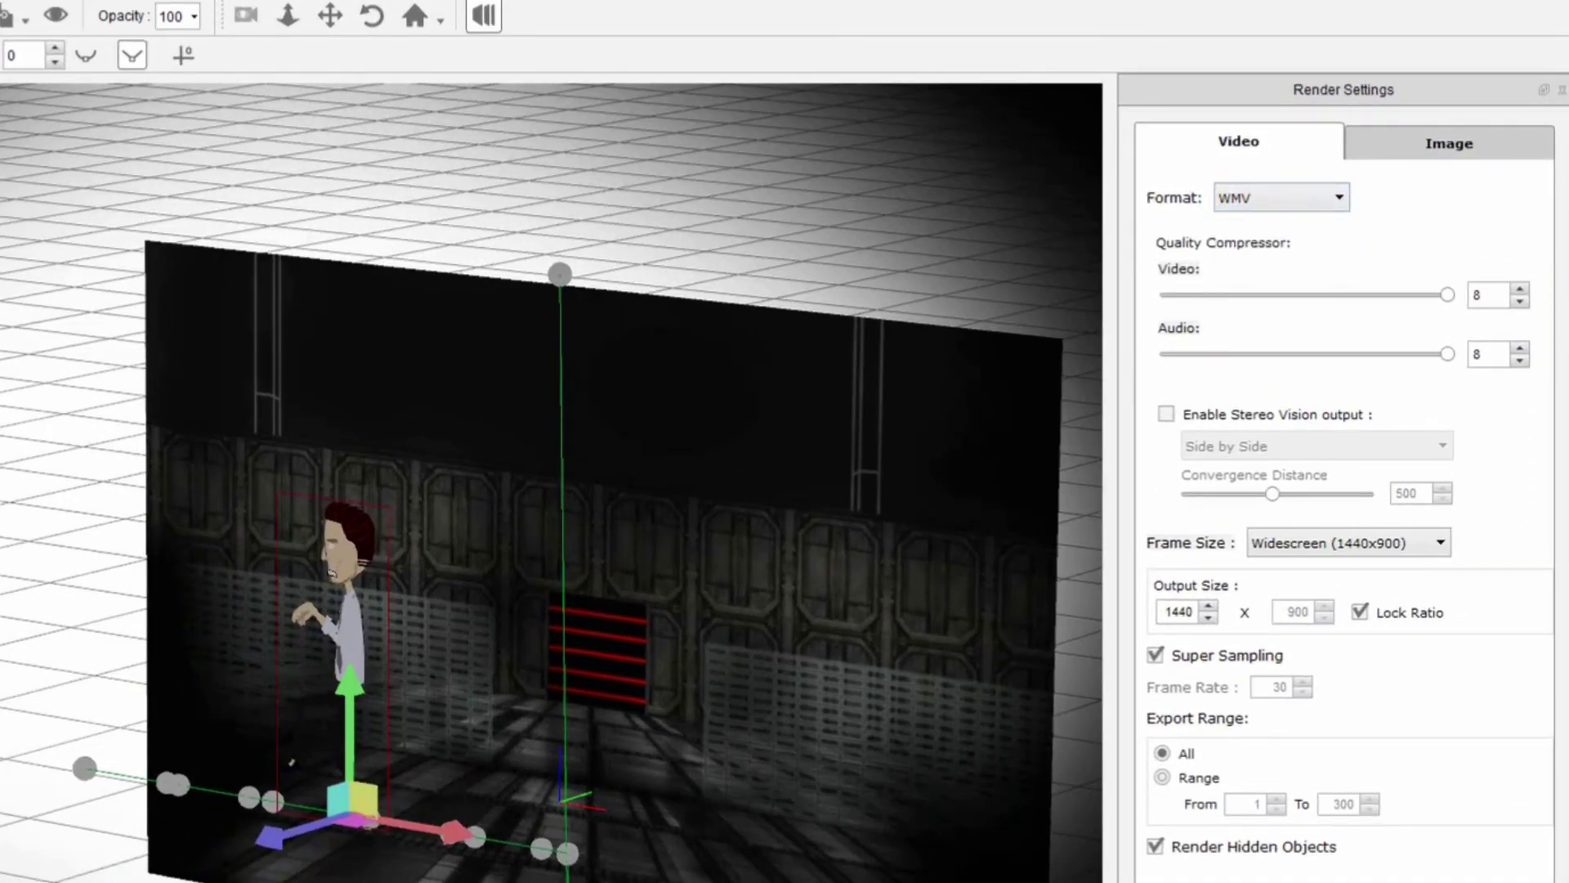
left_click(341, 592)
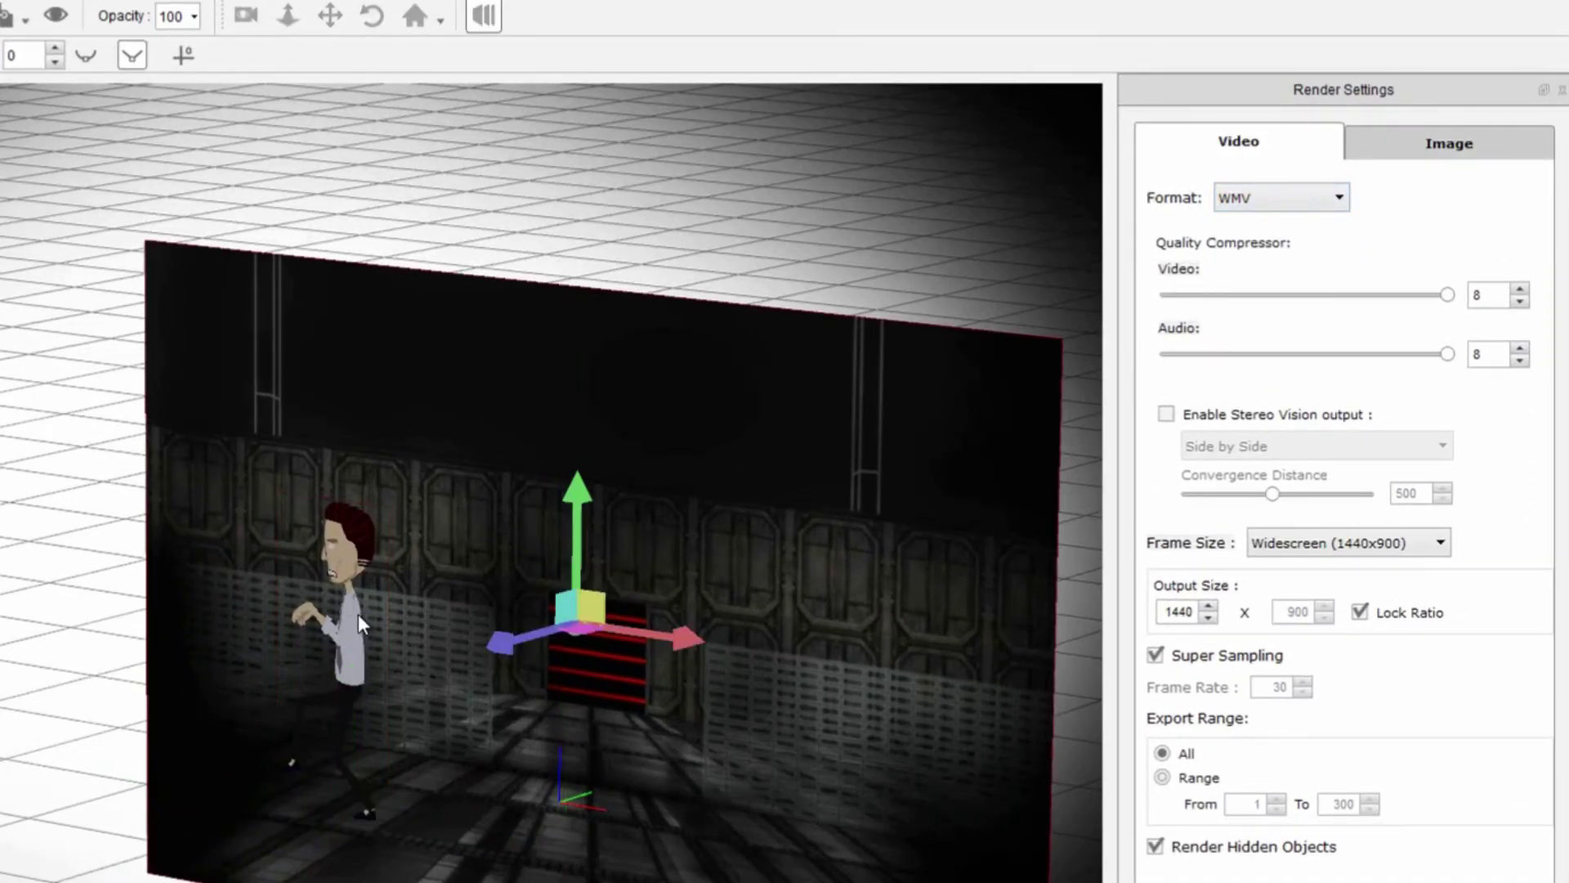
left_click(358, 615)
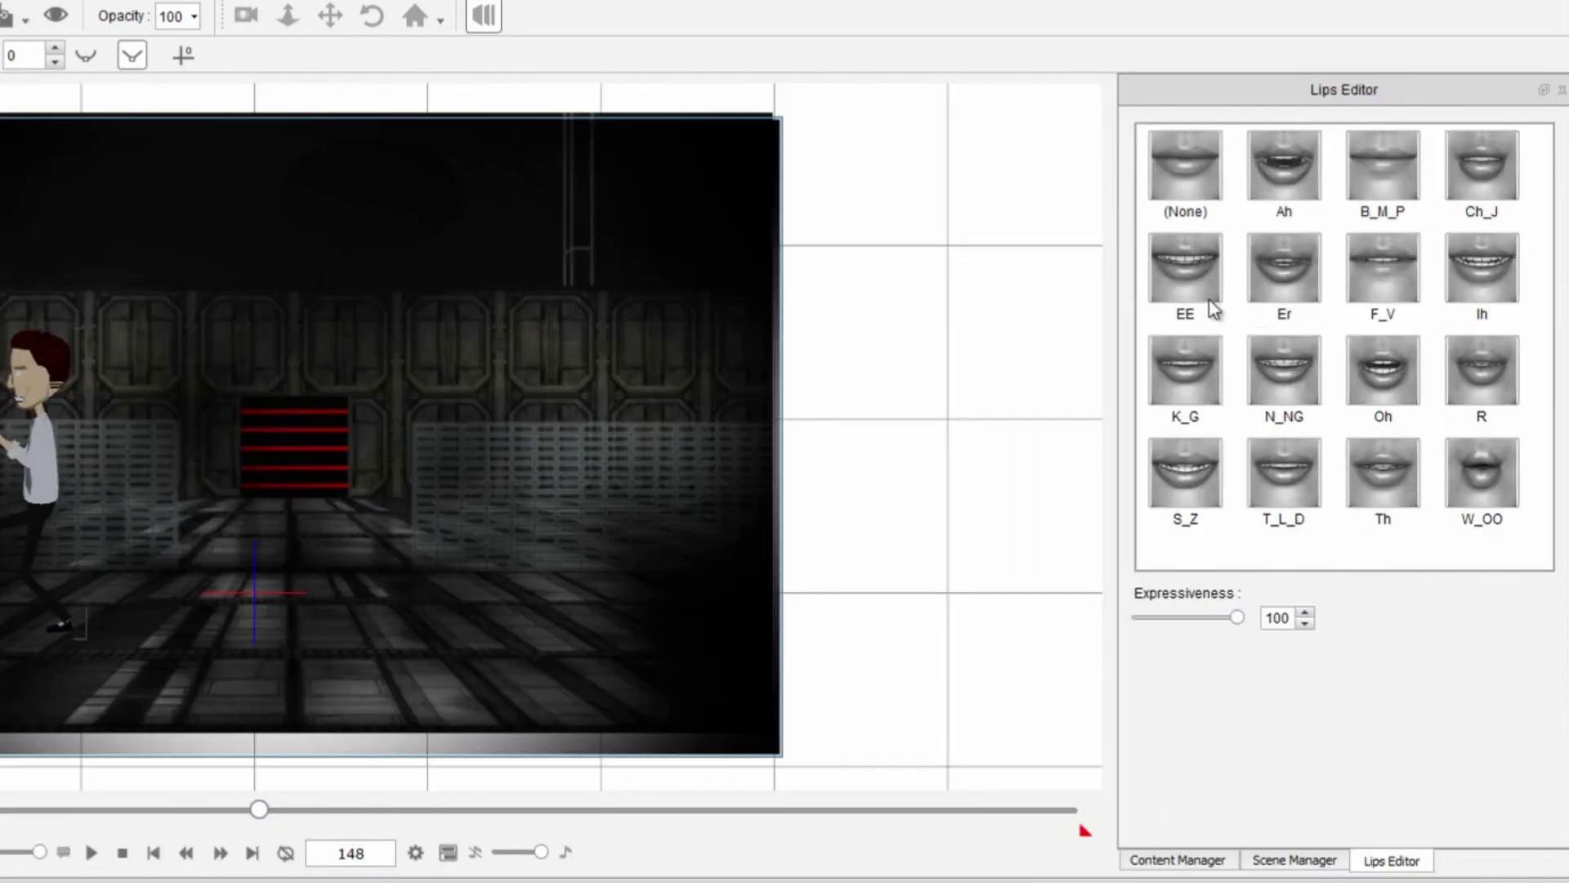
Try Ah and T_L_D mouth shapes, apply Contrast and Saturation styles, and set brightness to 82
left_click(1272, 197)
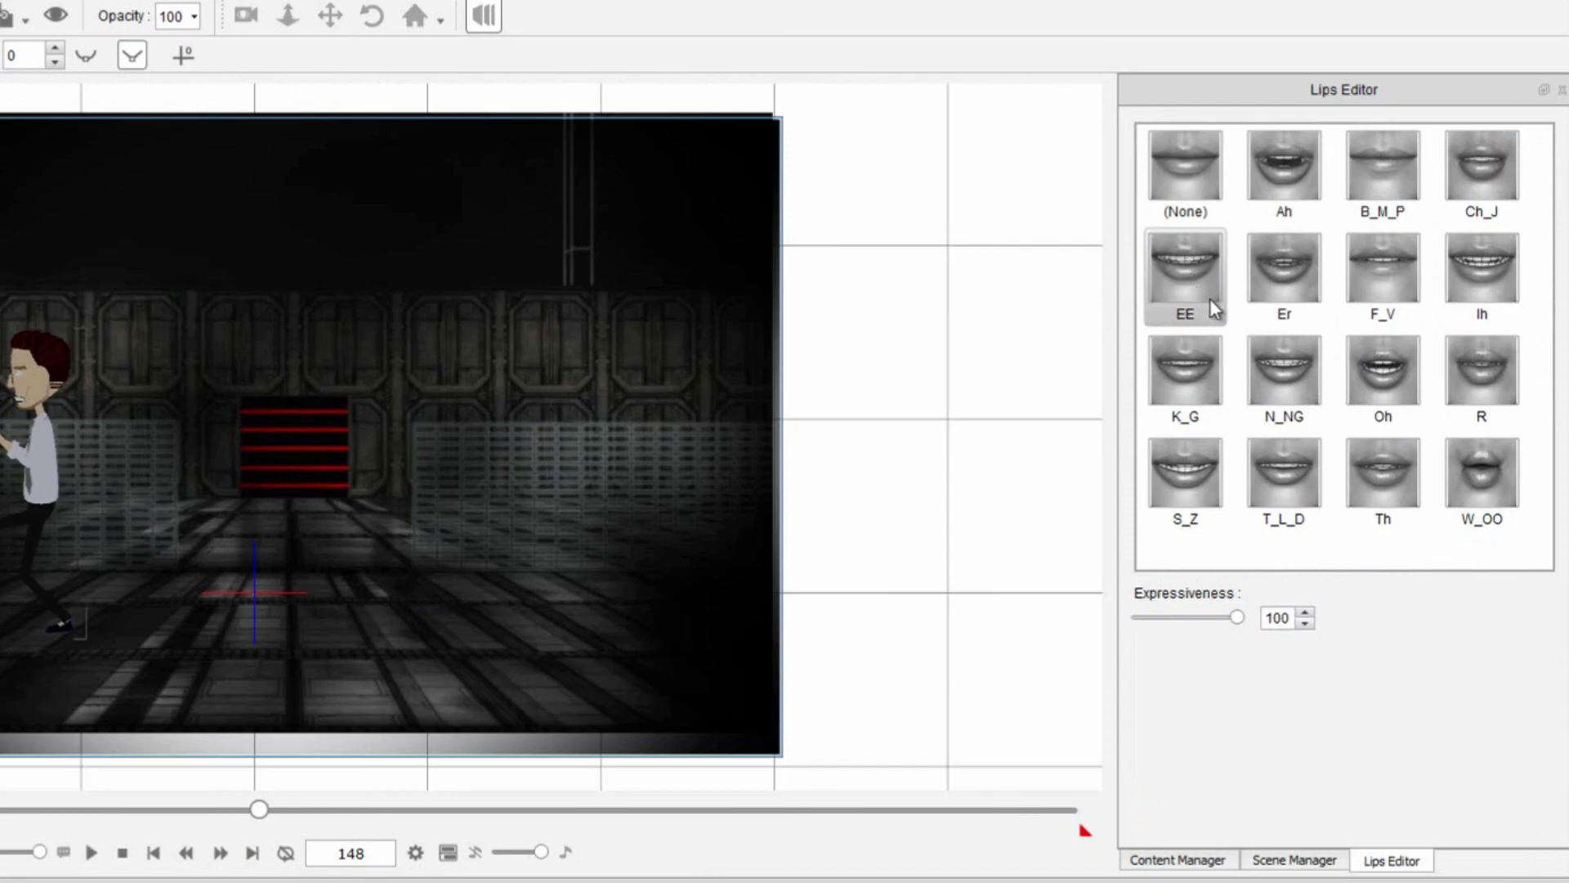
left_click(1312, 527)
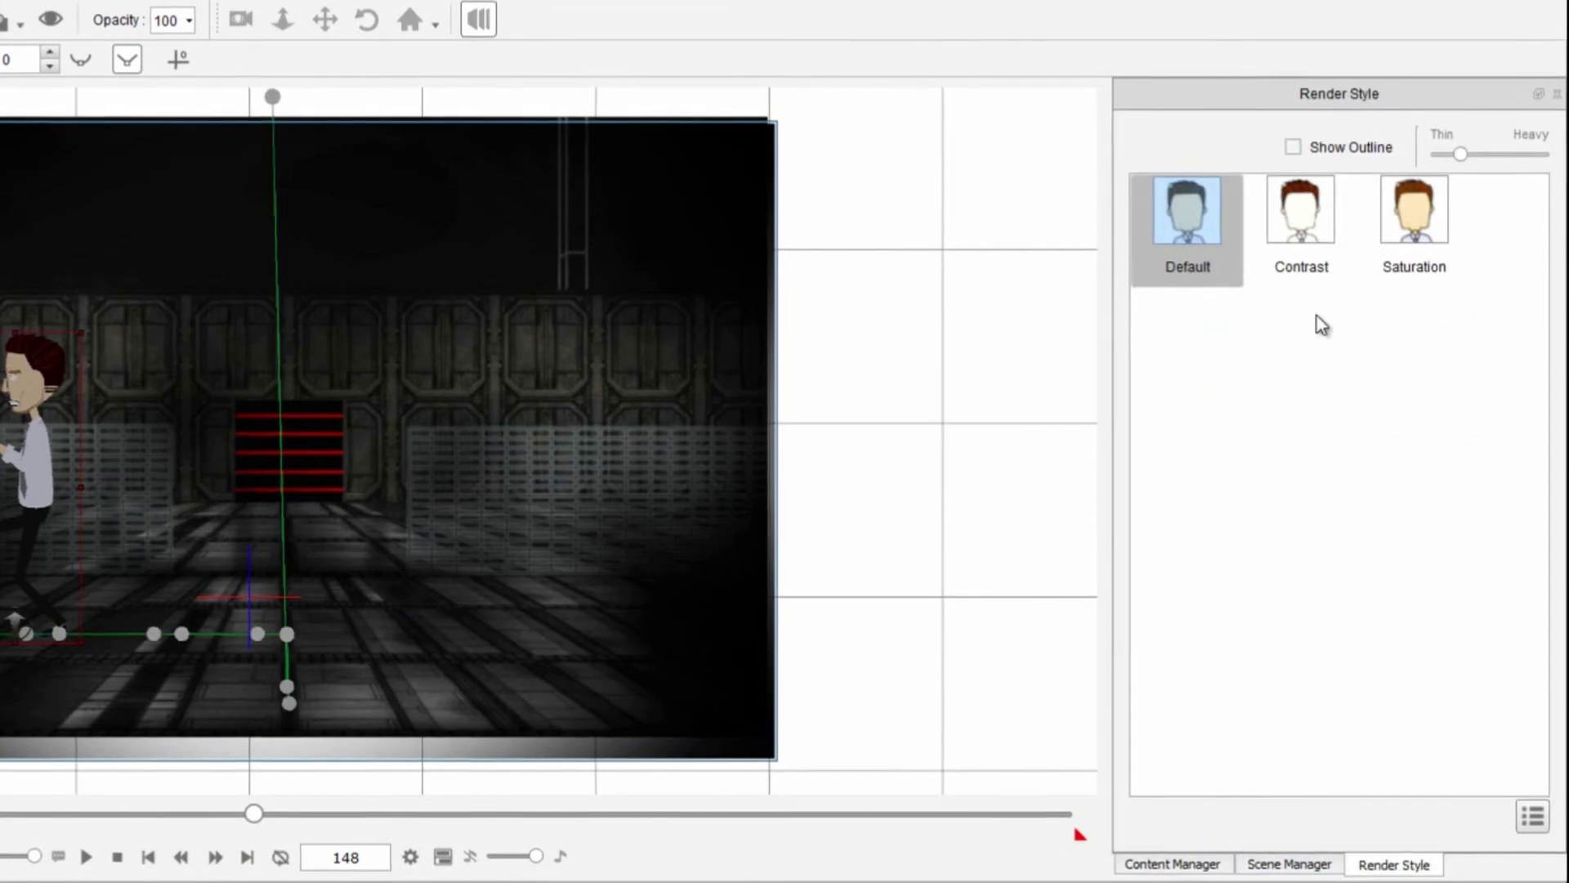
left_click(1310, 246)
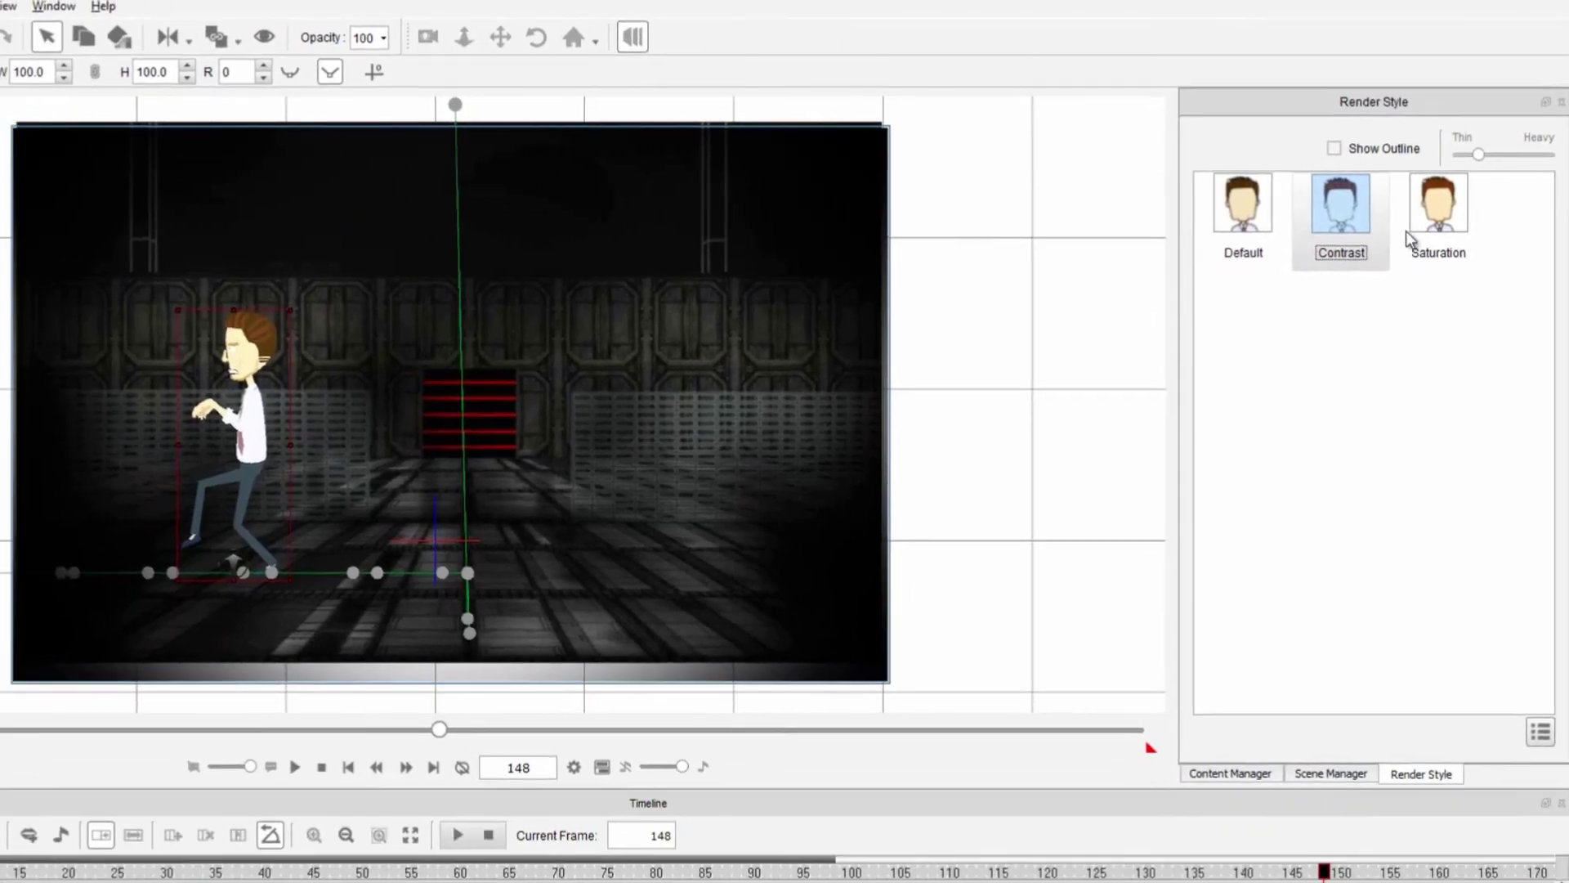
left_click(1416, 234)
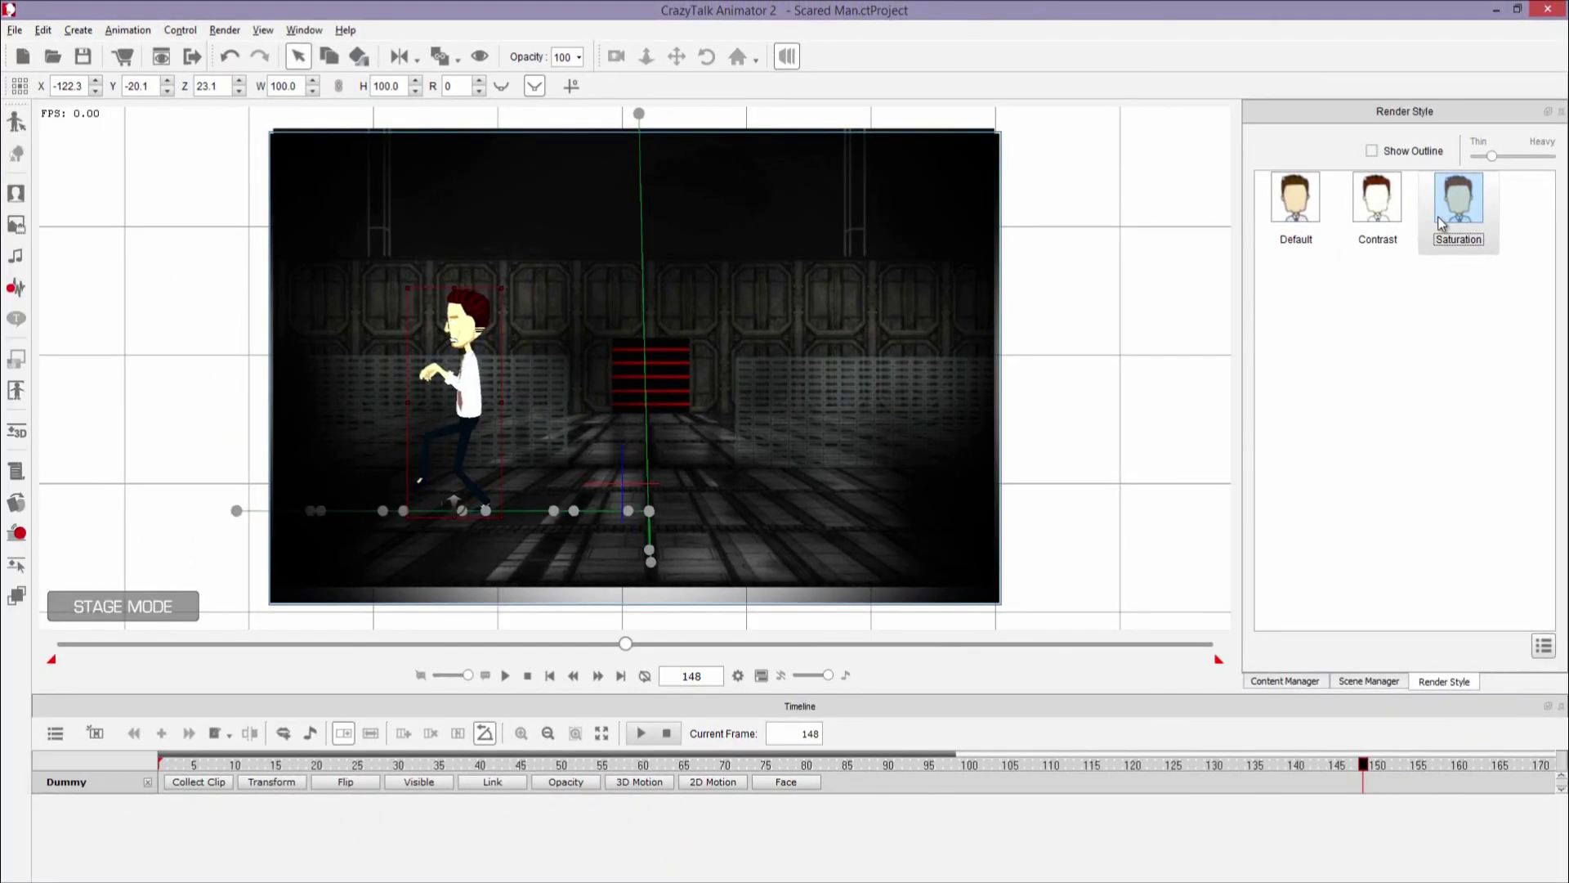
left_click(1544, 647)
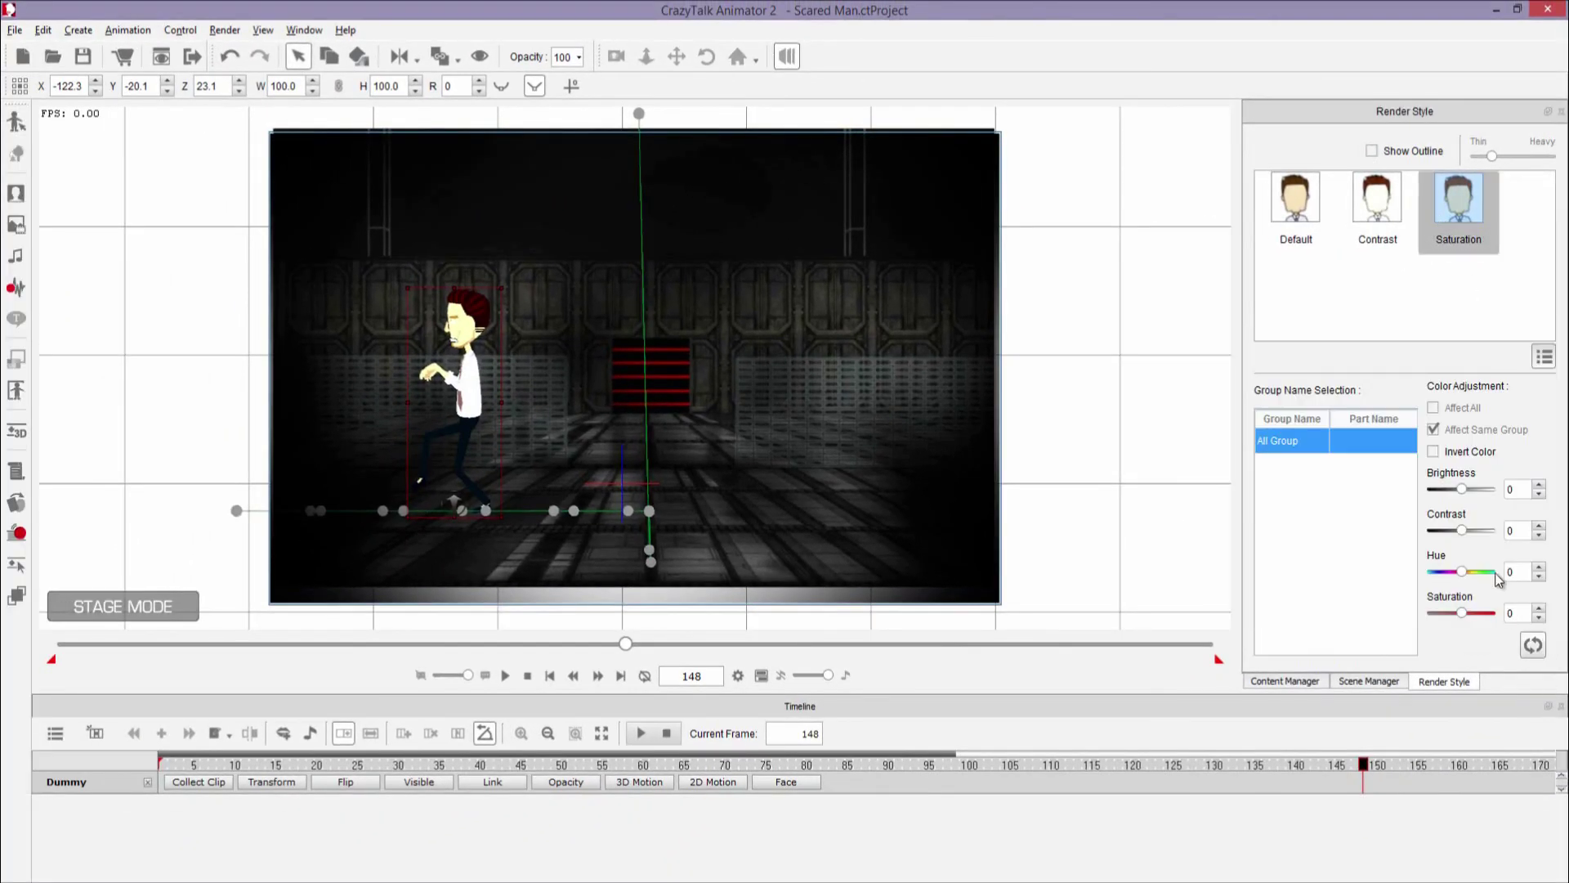
mouse_move(1449, 491)
left_mouse_down()
mouse_move(1474, 495)
mouse_move(1454, 496)
left_mouse_up()
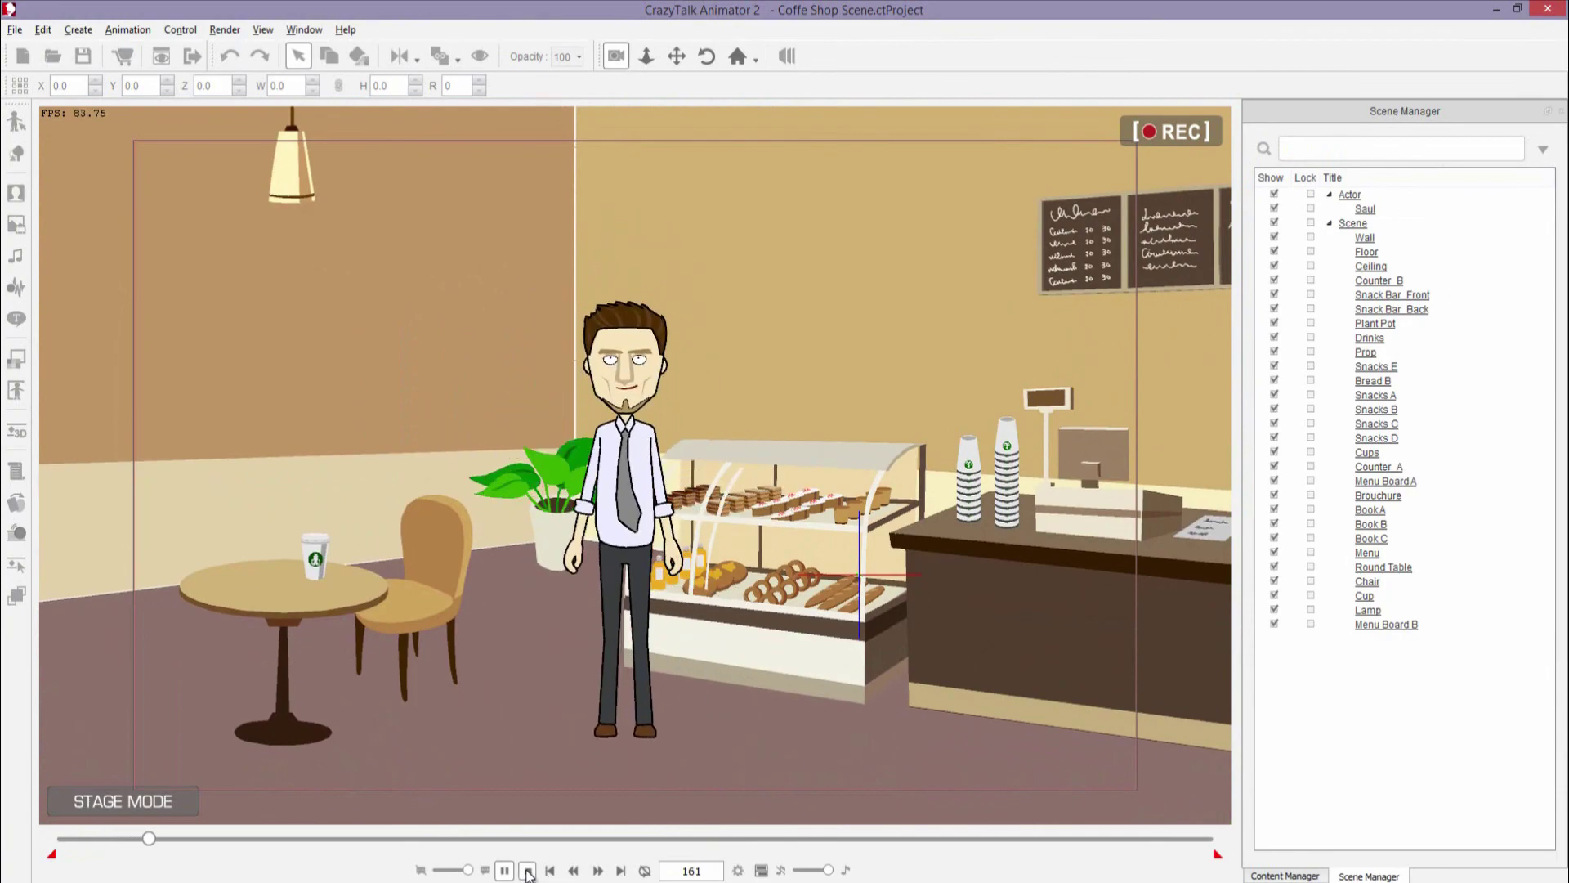
Stop at frame 1, leave camera view, and move the chair's Z depth from -10.0 to -57.6
left_click(528, 871)
left_click(616, 60)
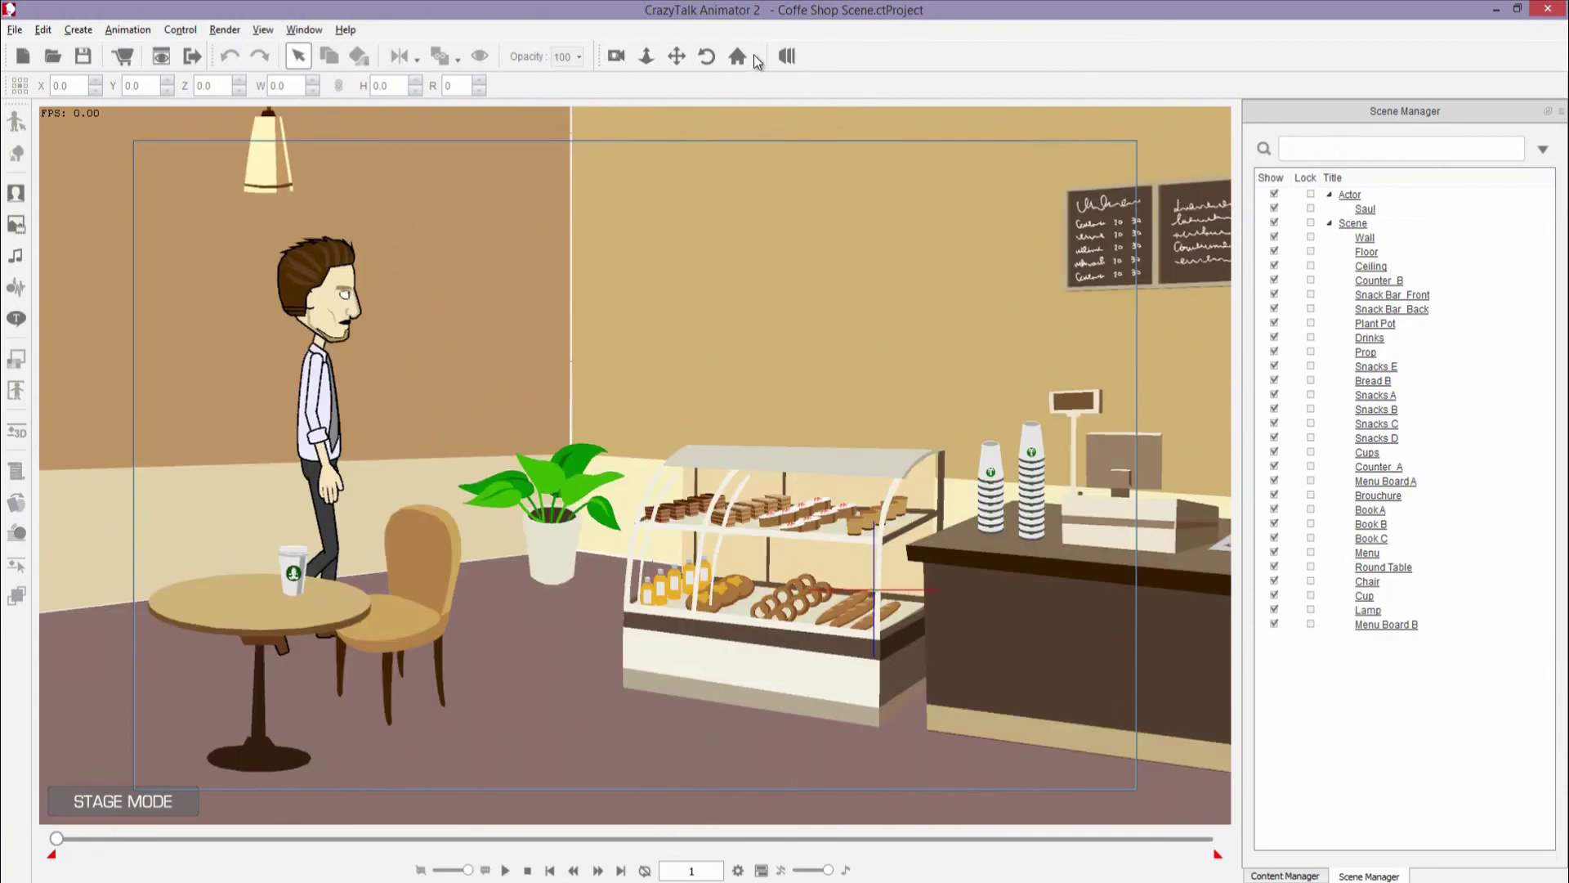
left_click_drag(740, 425, 439, 449)
left_click(455, 564)
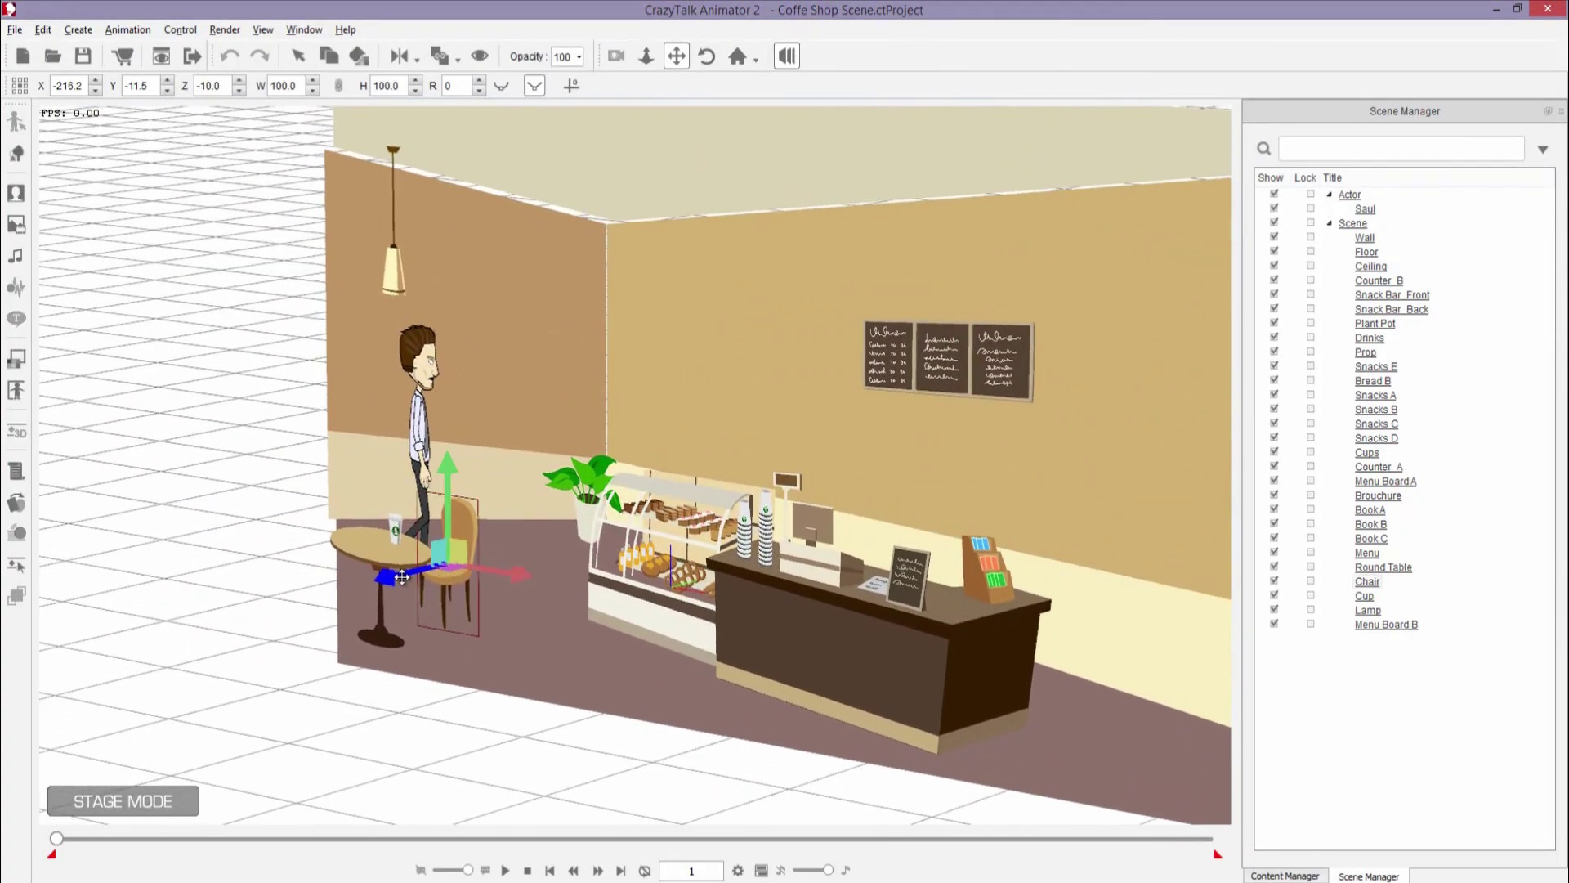
left_click_drag(402, 577, 551, 556)
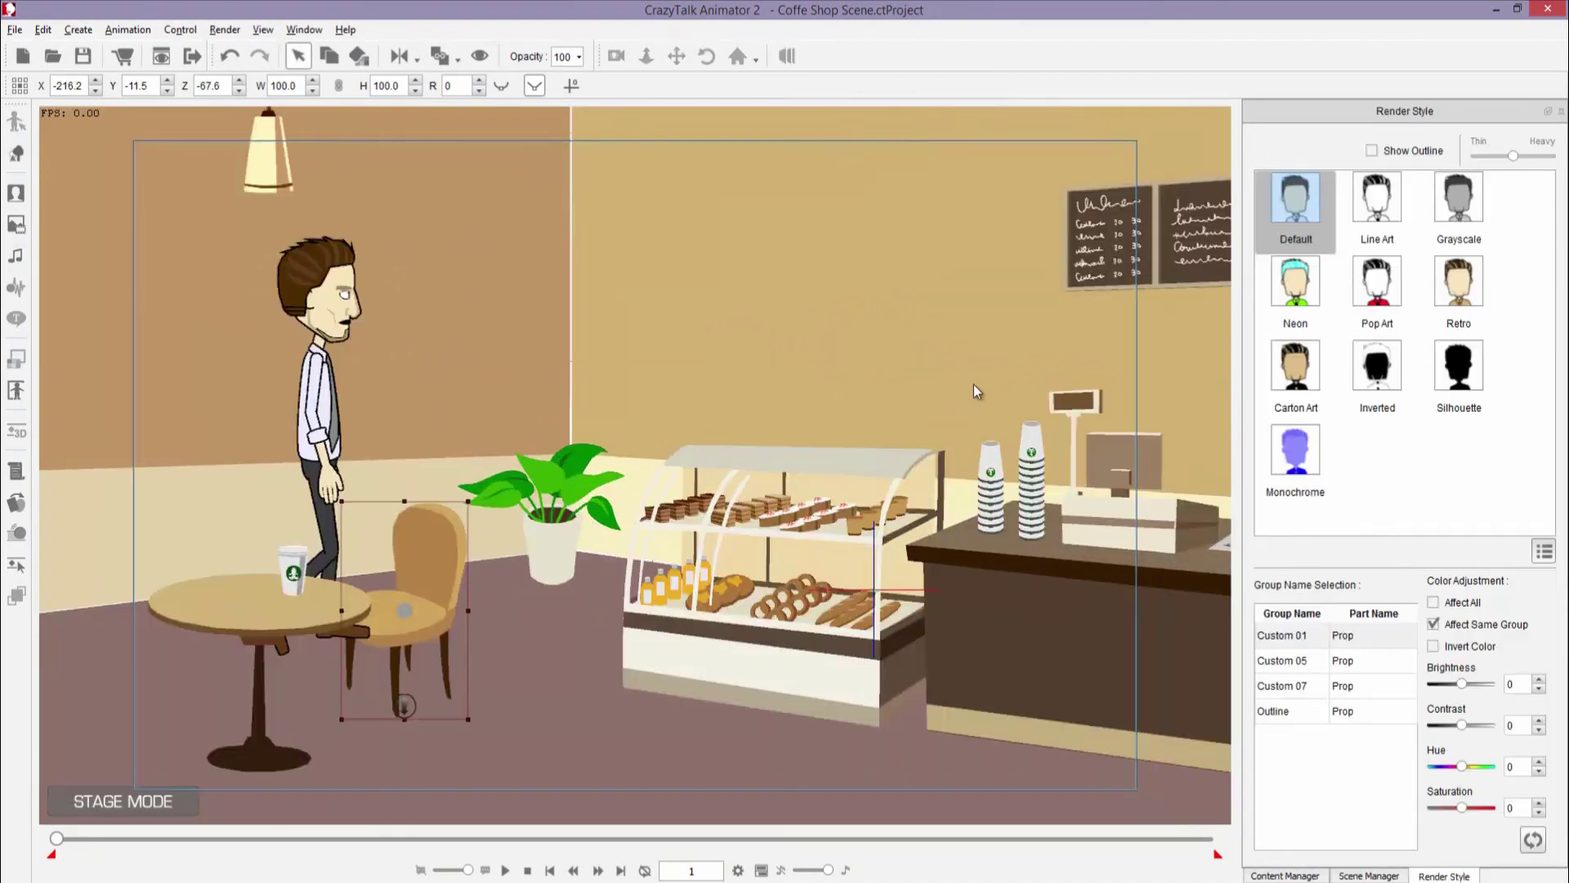
Give the chair, pastry case and counter the Neon render style, after trying Pop Art on the case
left_click(1295, 282)
key("Tab")
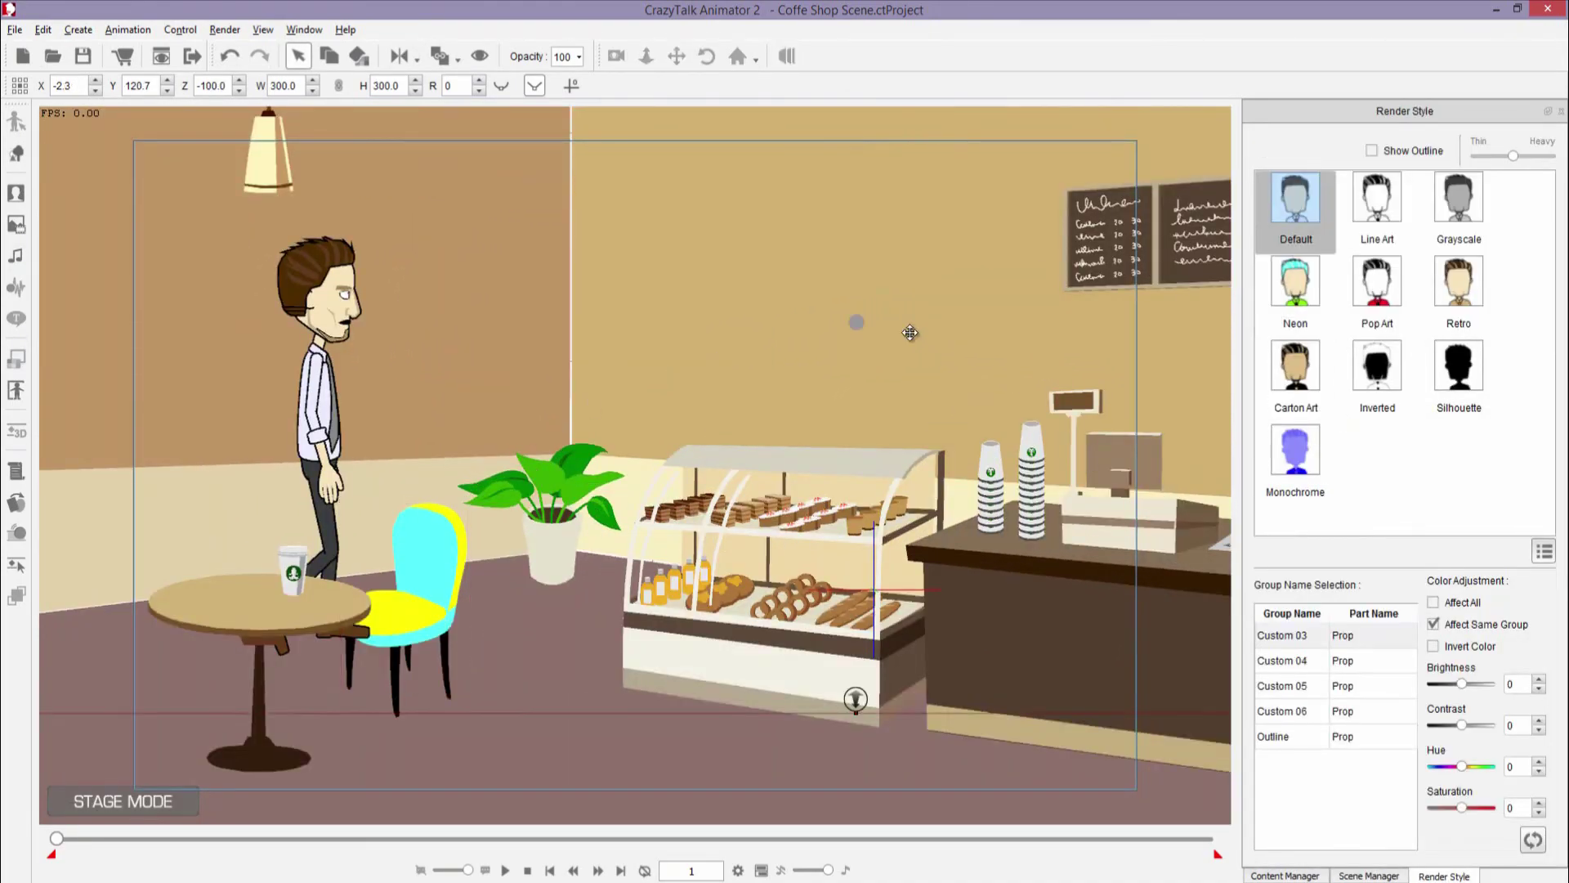
left_click(1286, 284)
left_click(1373, 281)
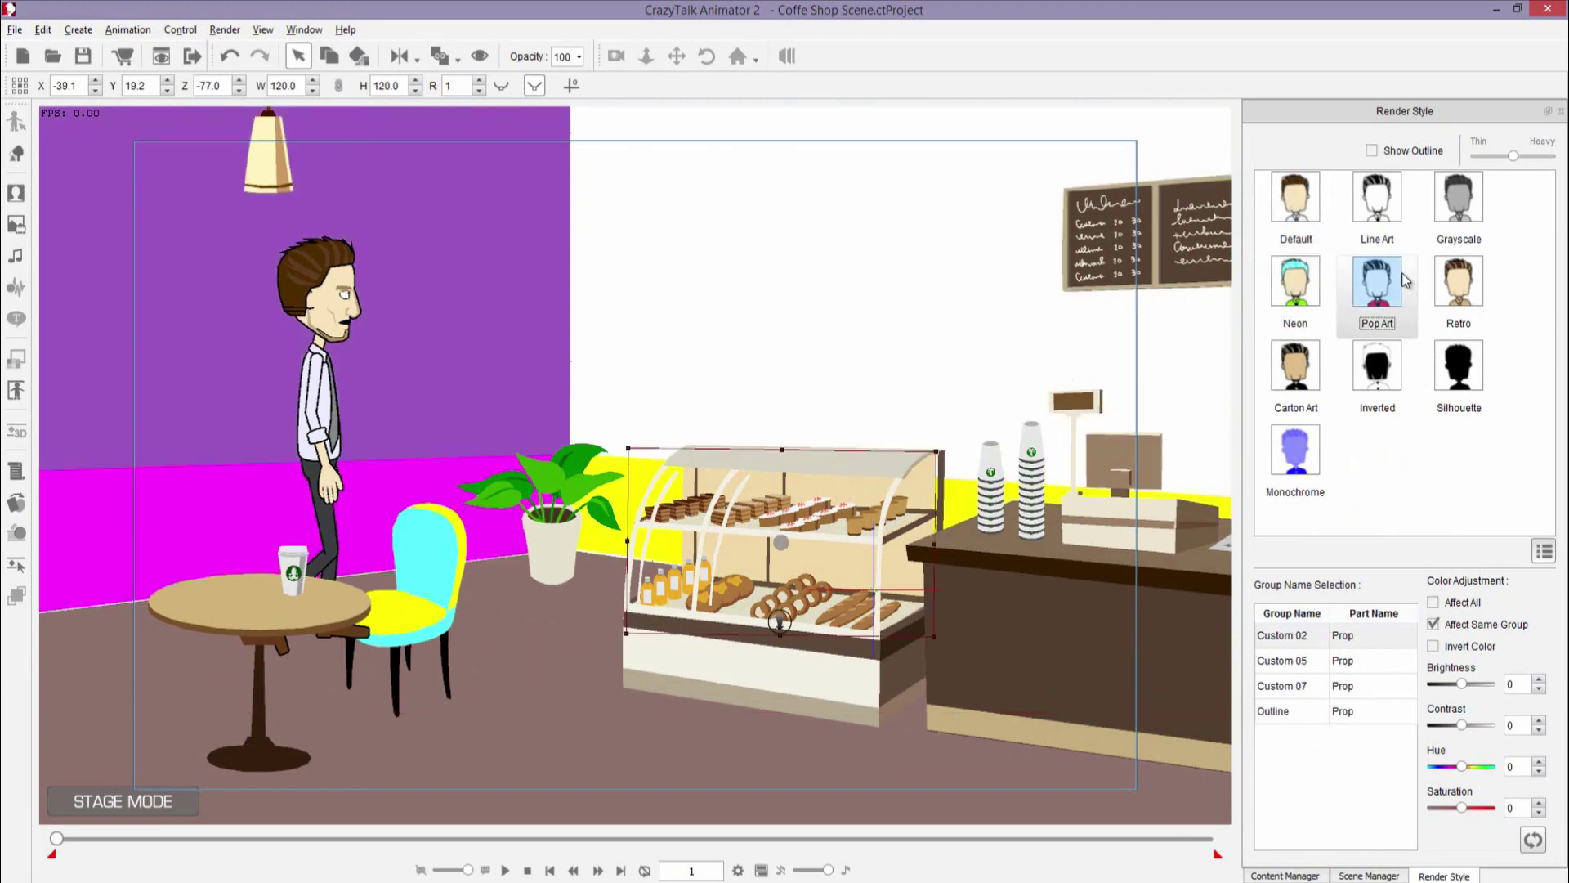
left_click(1293, 286)
key("Tab")
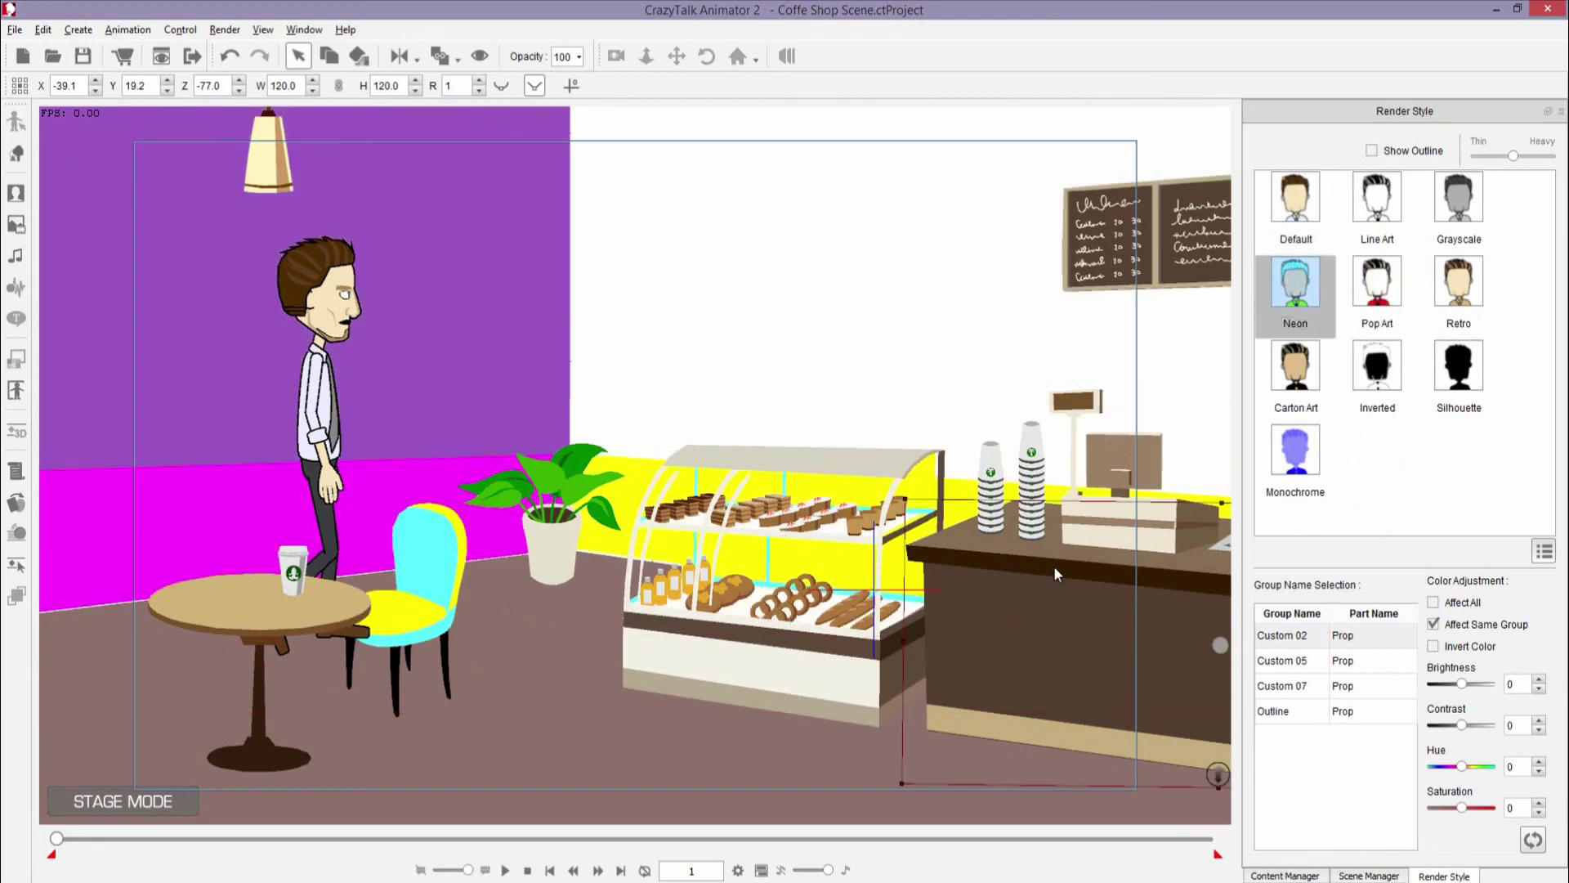
left_click(1293, 295)
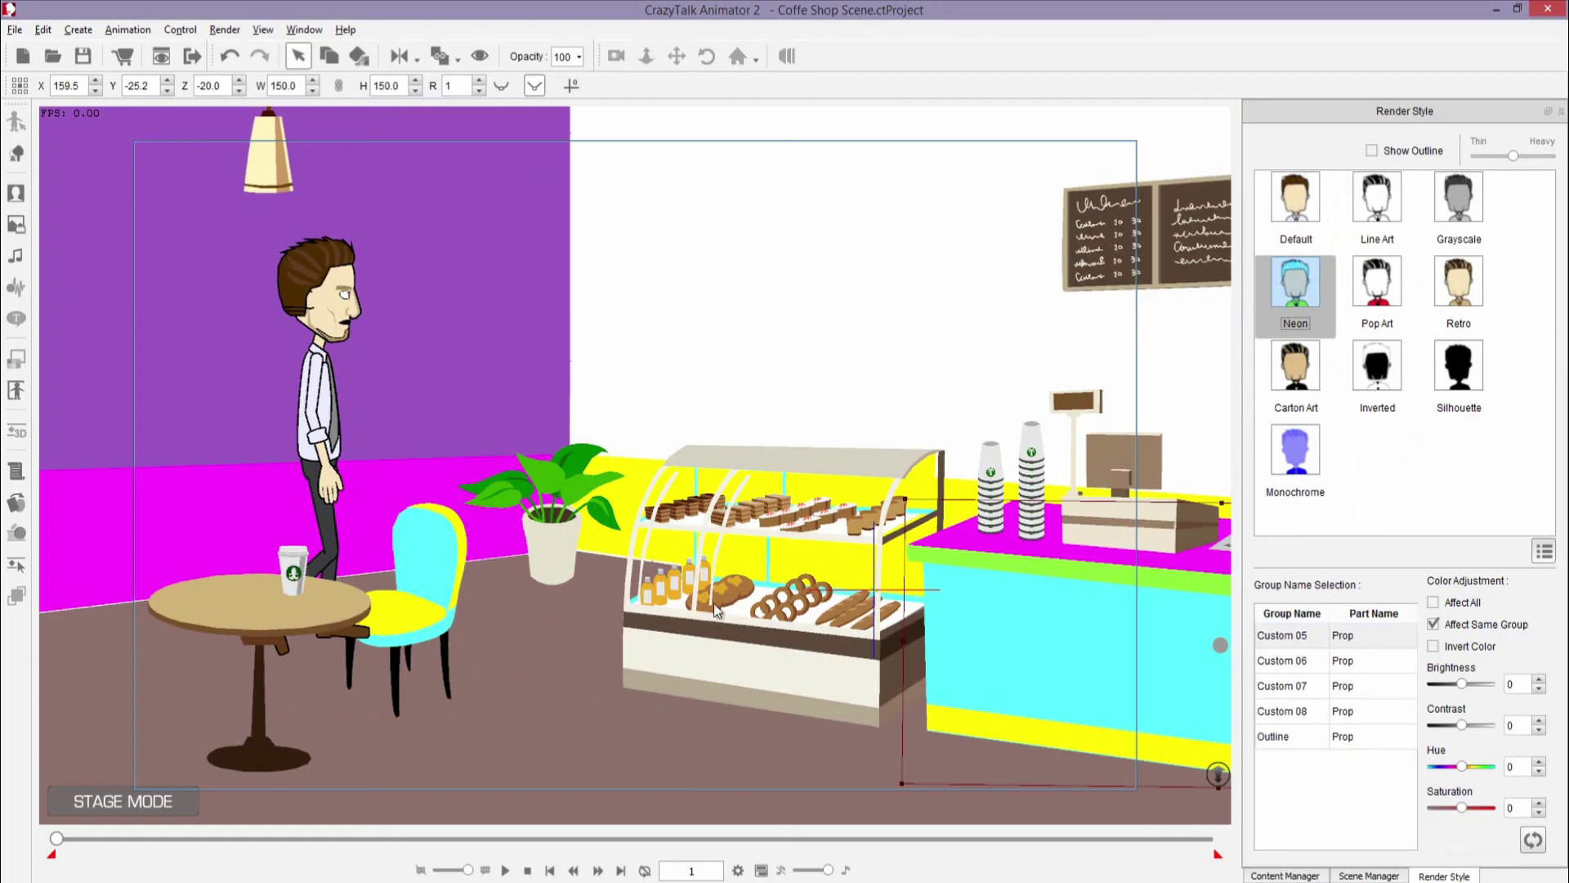